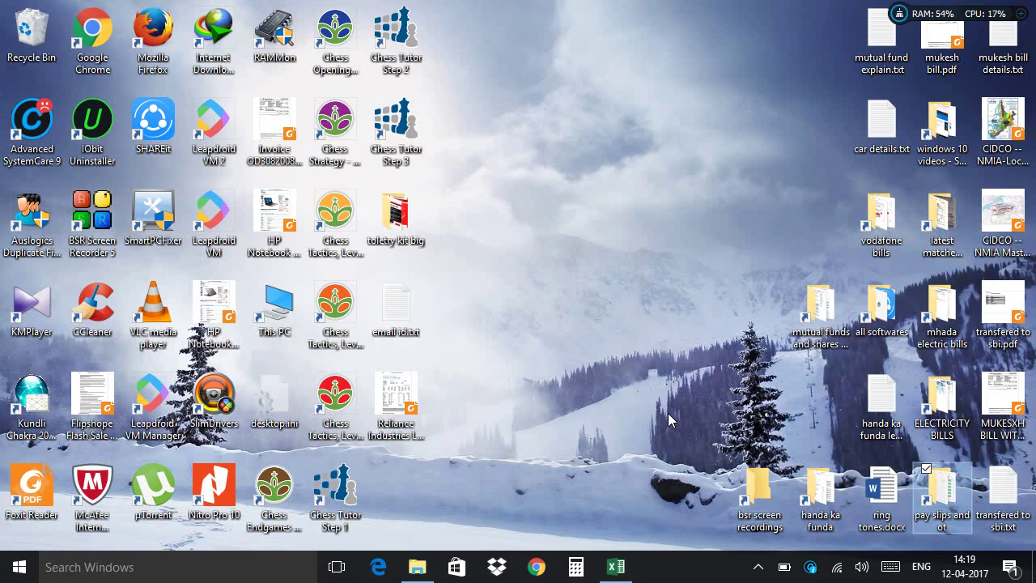
- Switch to Google Chrome and open the investing.com website
left_click(527, 566)
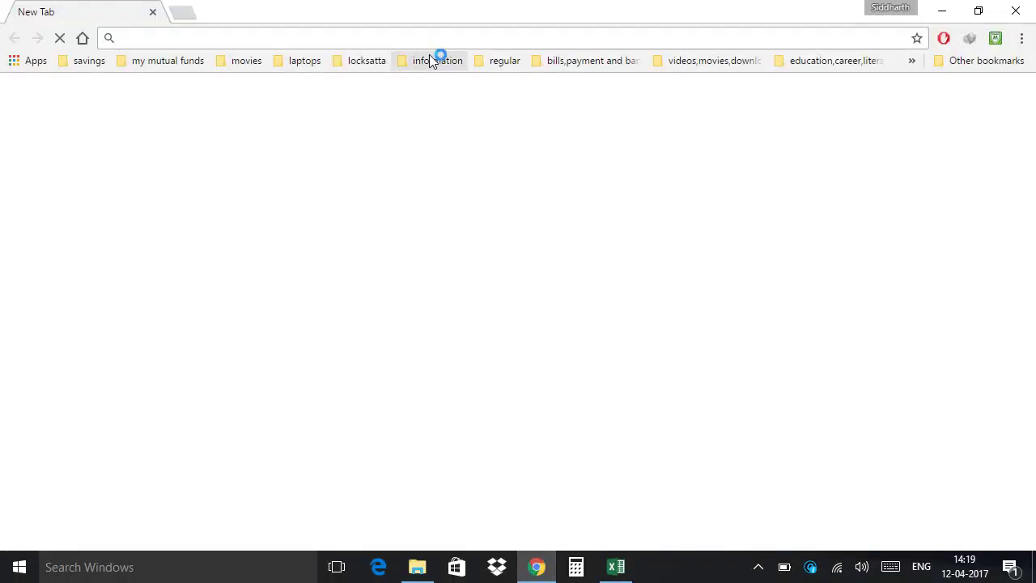
type("investing.com")
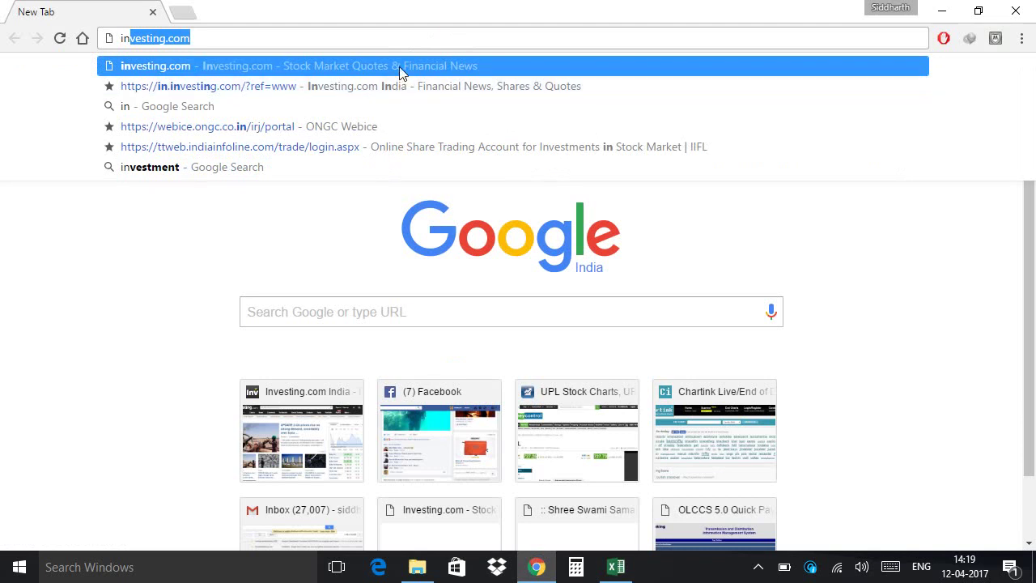
key("Return")
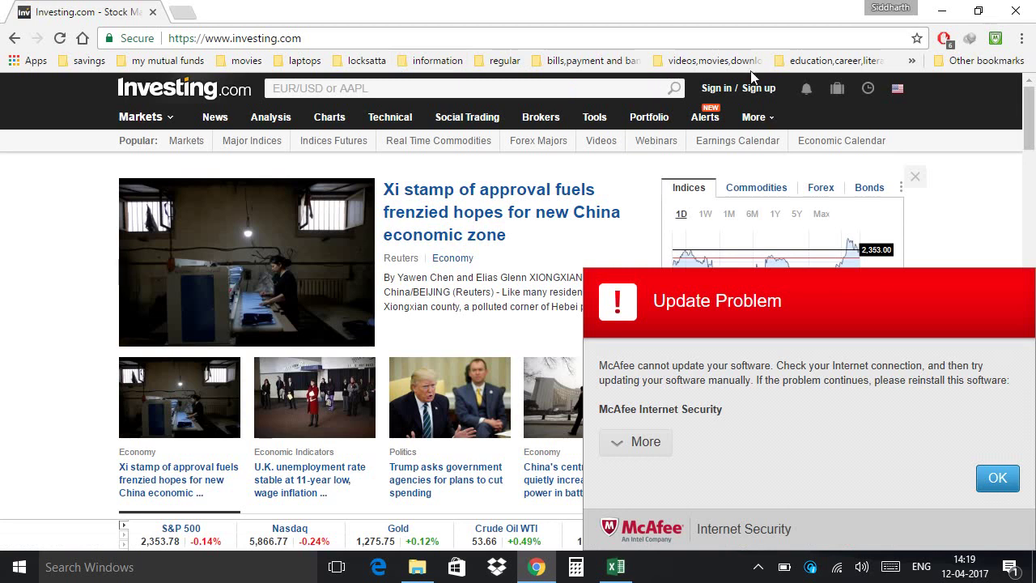
- Switch the site to its English (India) edition and dismiss the McAfee update alert
left_click(897, 91)
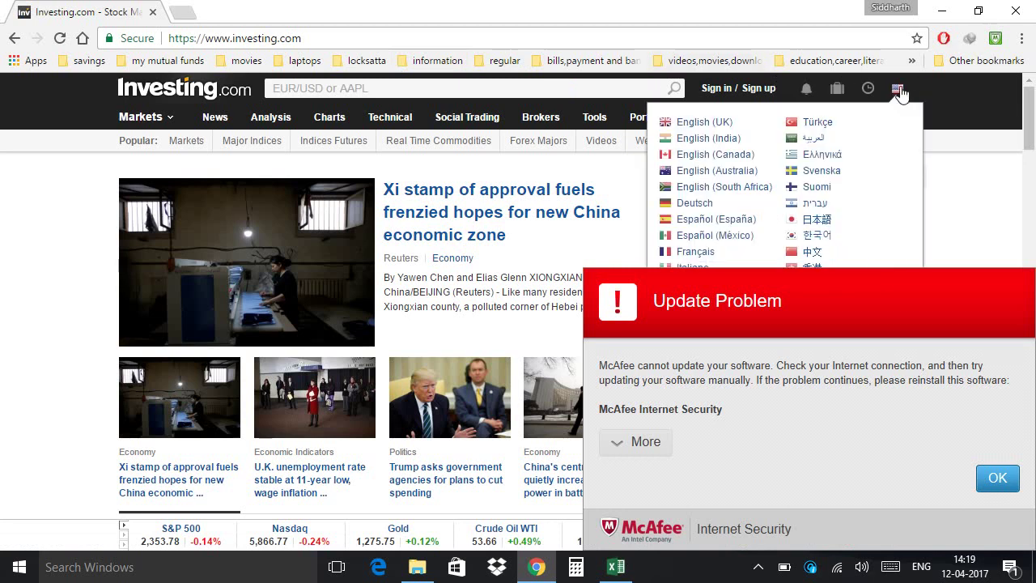
left_click(709, 140)
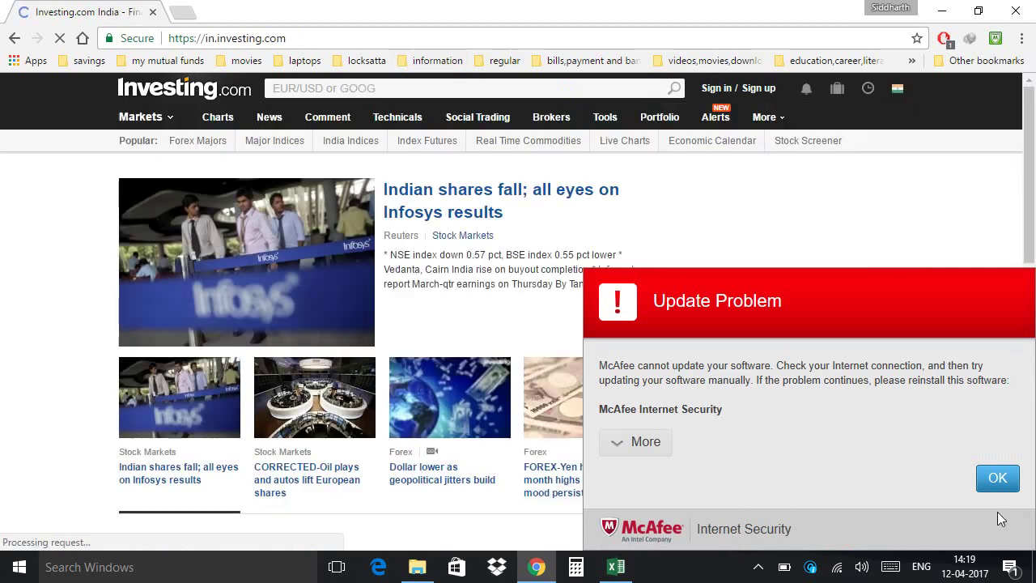
left_click(997, 479)
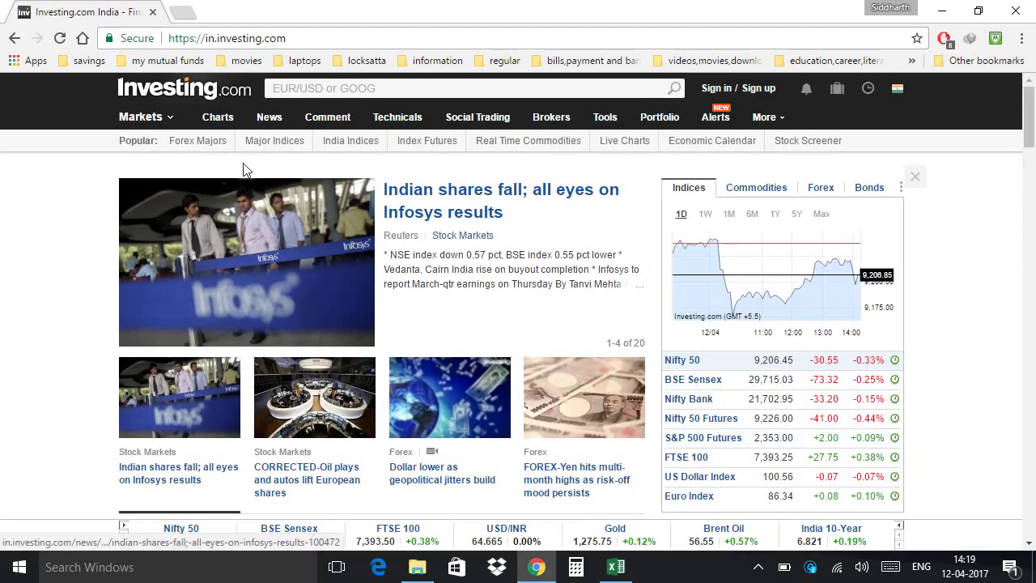
- Open the Live Charts page under real time charts and expand the chart to full-screen mode
mouse_move(222, 118)
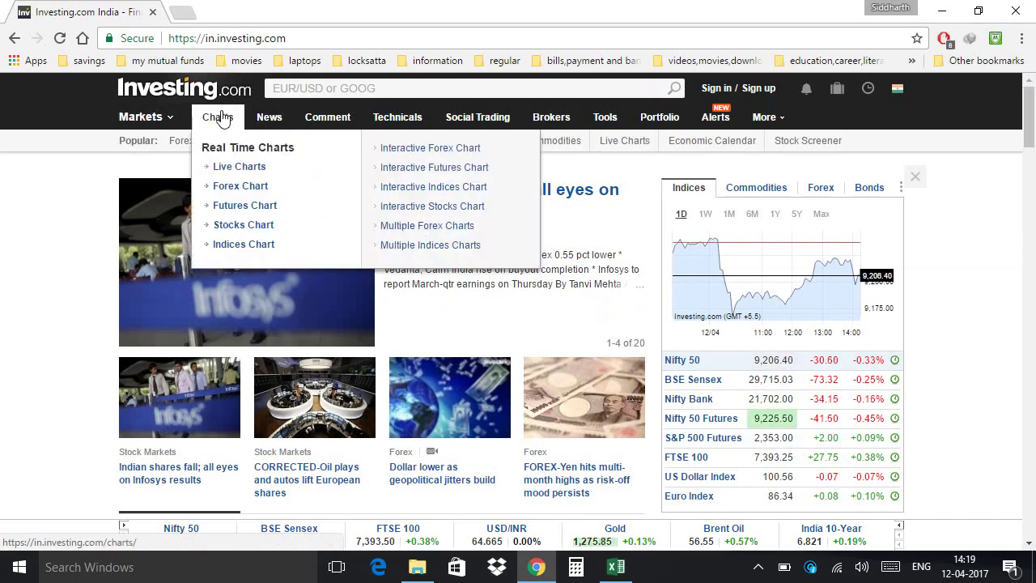
left_click(229, 169)
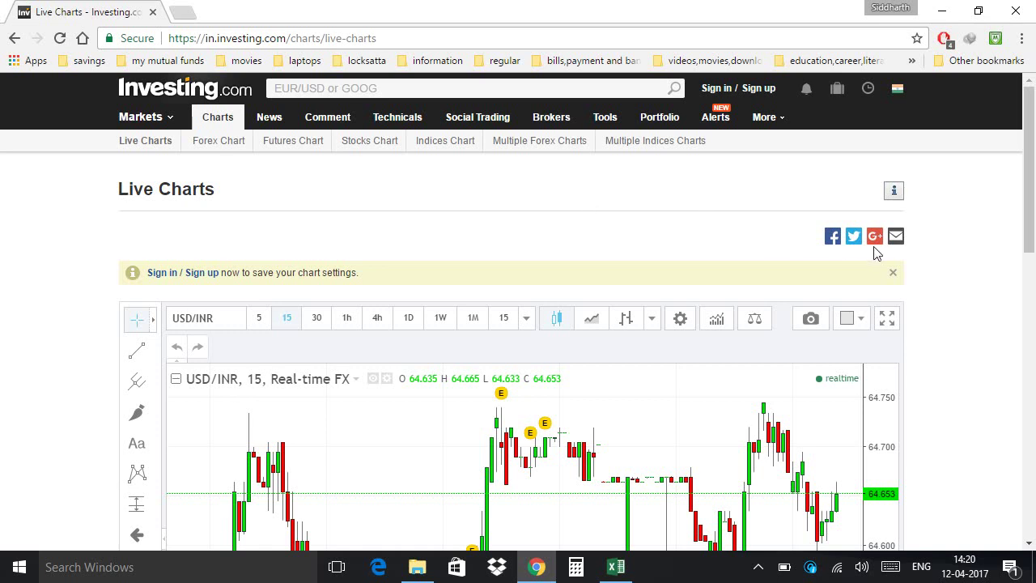
left_click(887, 320)
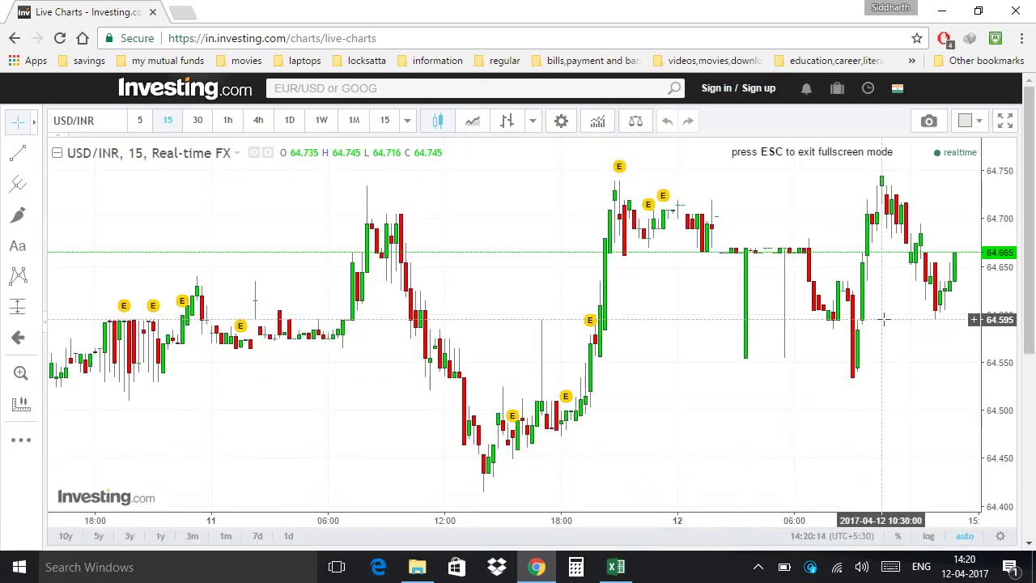
- Search the chart symbols for PRIC and load the Pricol Ltd stock from NSE
left_click(99, 119)
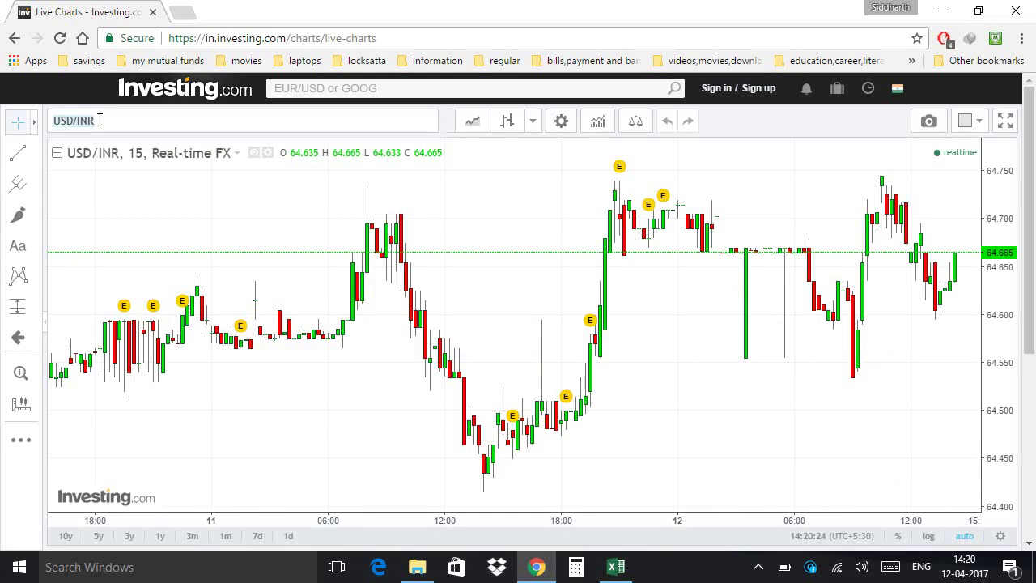
left_click(99, 120)
type("PRI")
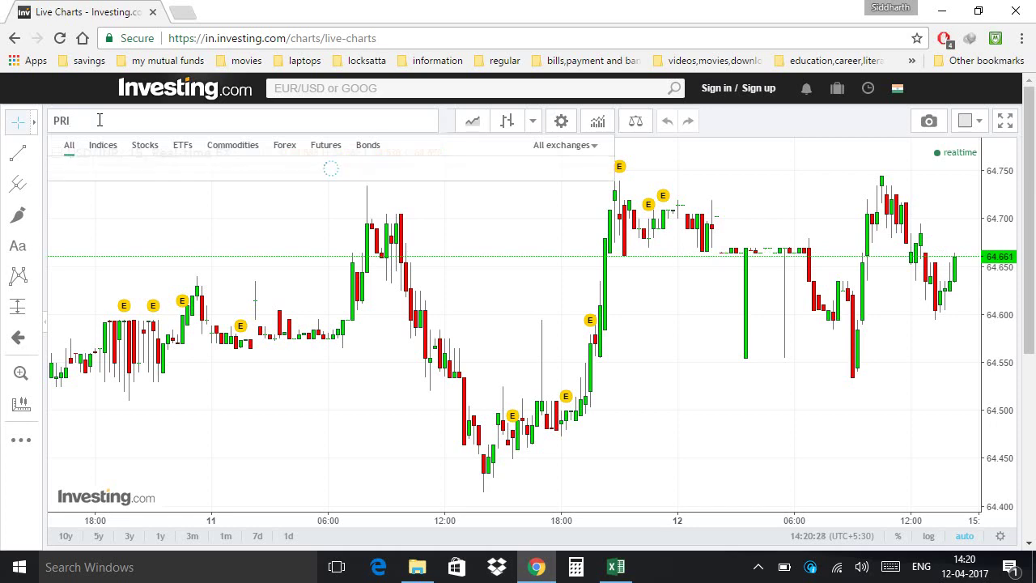
type("C")
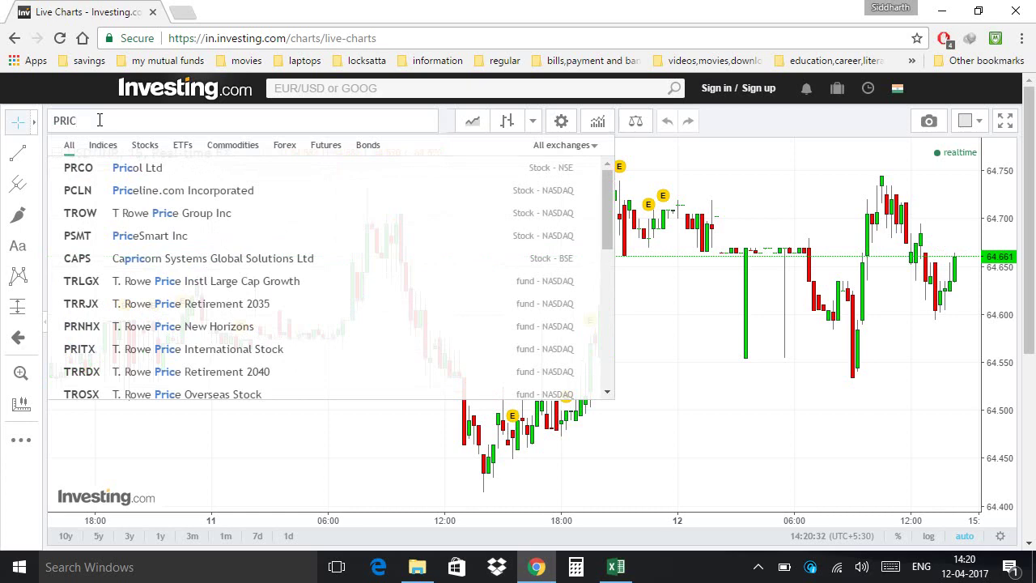
left_click(136, 172)
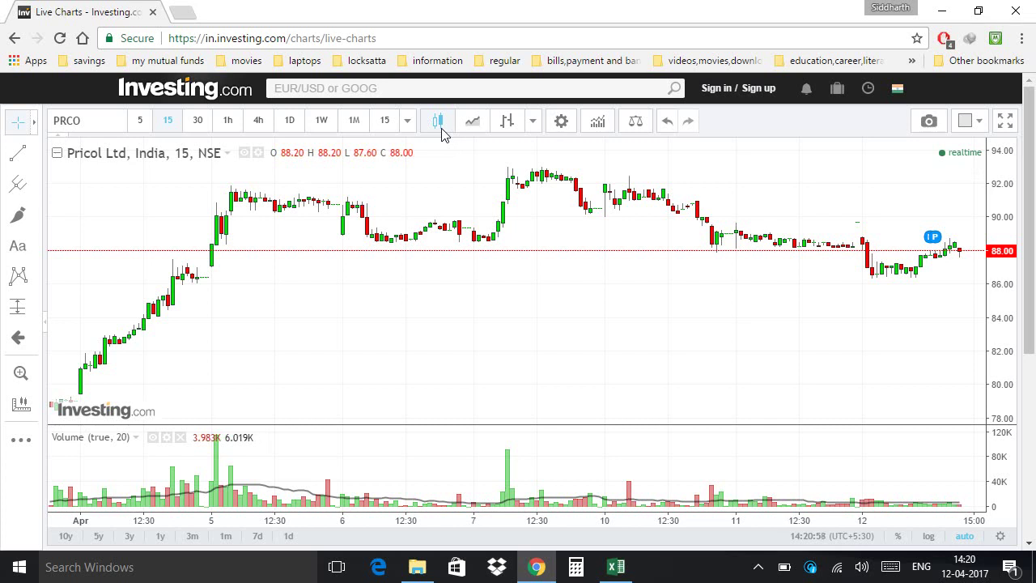
- Add the MACD indicator to the Pricol chart
left_click(597, 122)
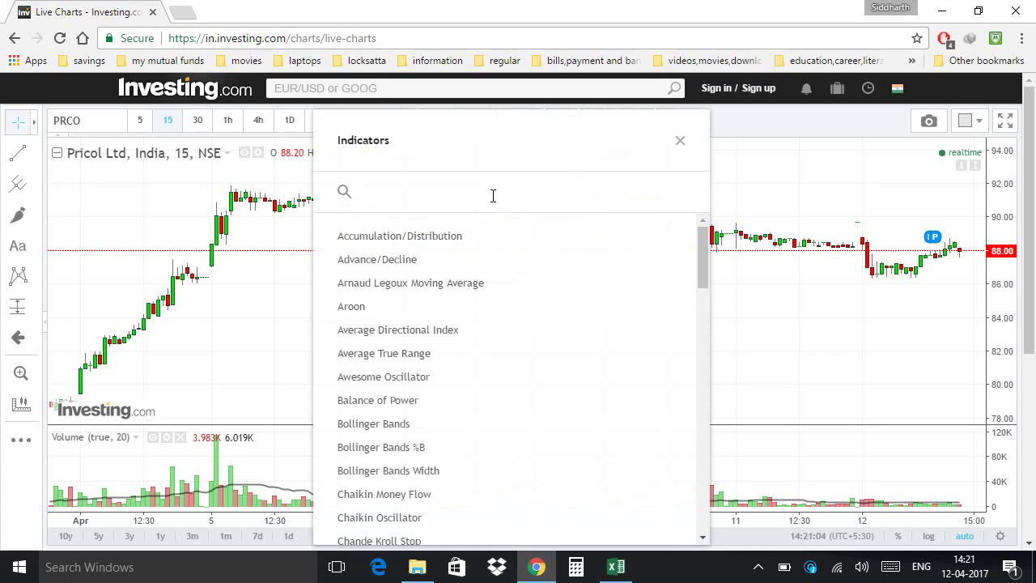
type("mac")
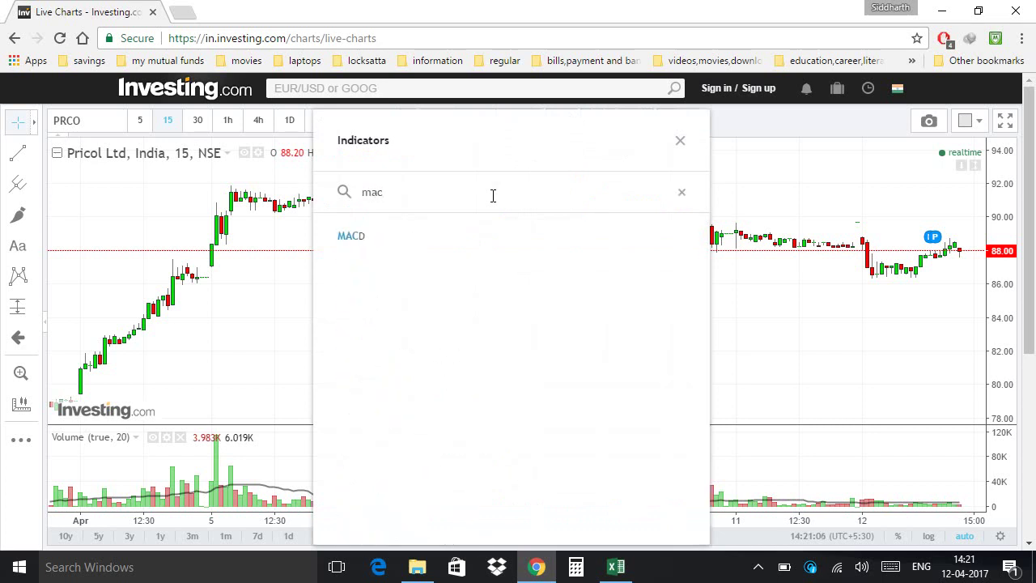
left_click(332, 236)
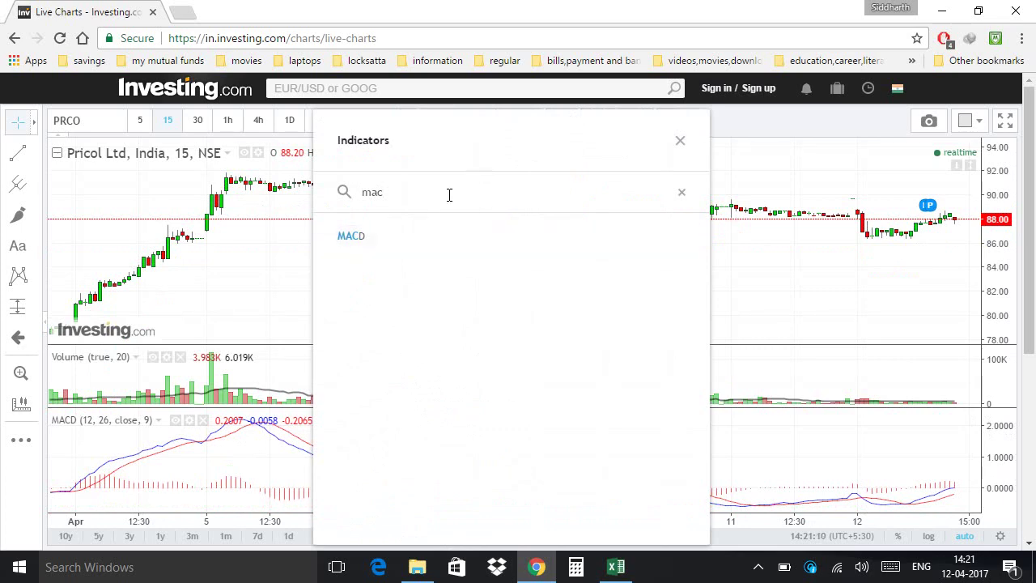
- Find the Stochastic indicator in the indicators list and add it to the chart
key("BackSpace")
key("BackSpace")
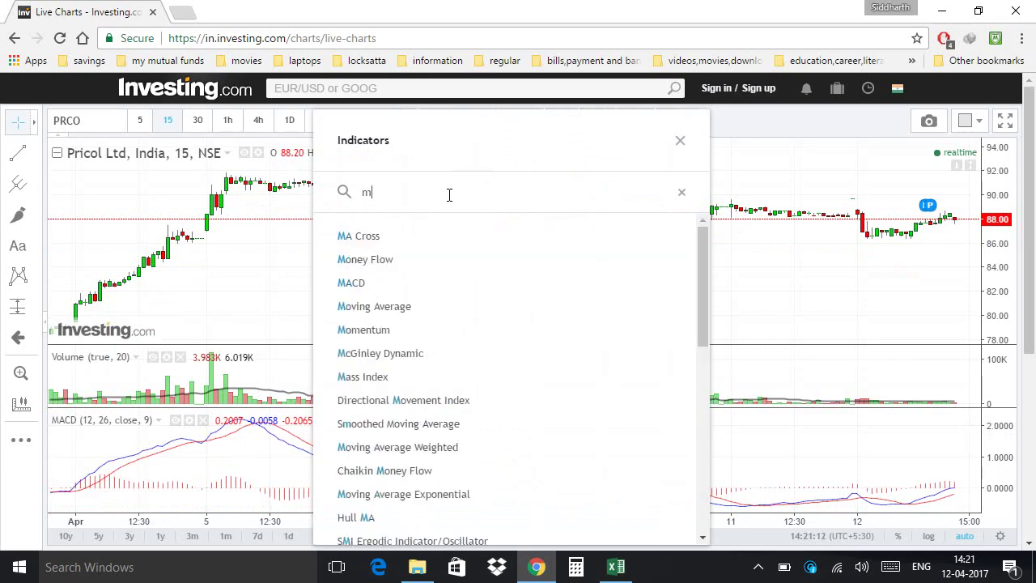
key("BackSpace")
type("st")
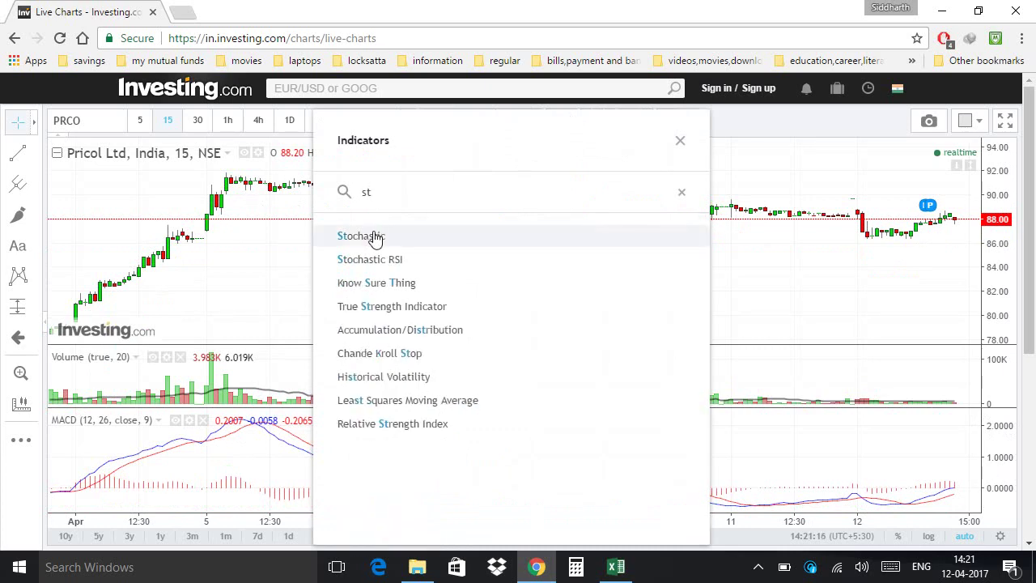
left_click(374, 237)
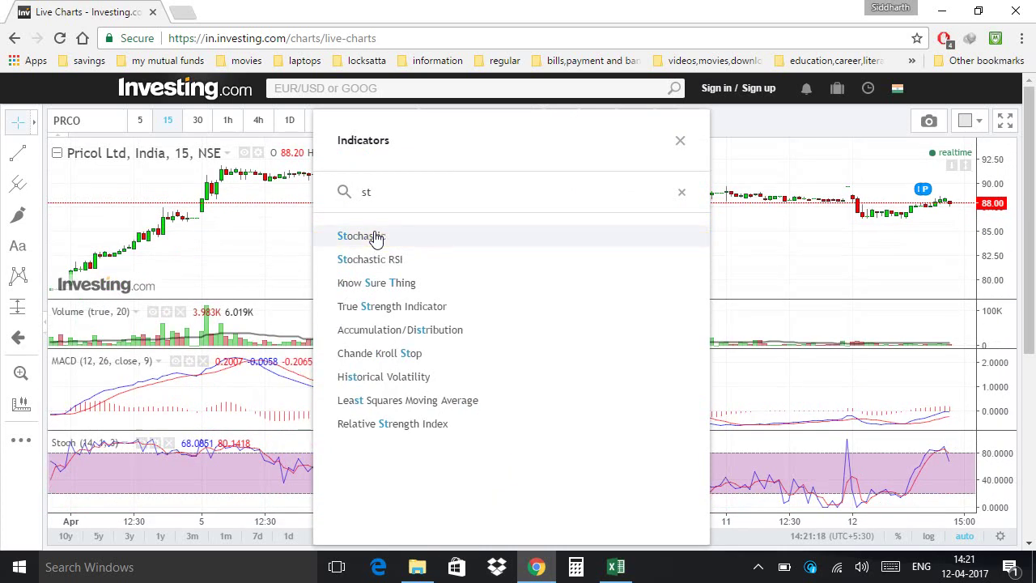
- Search the indicators for ema, add Moving Average Exponential twice, and close the indicators list
key("BackSpace")
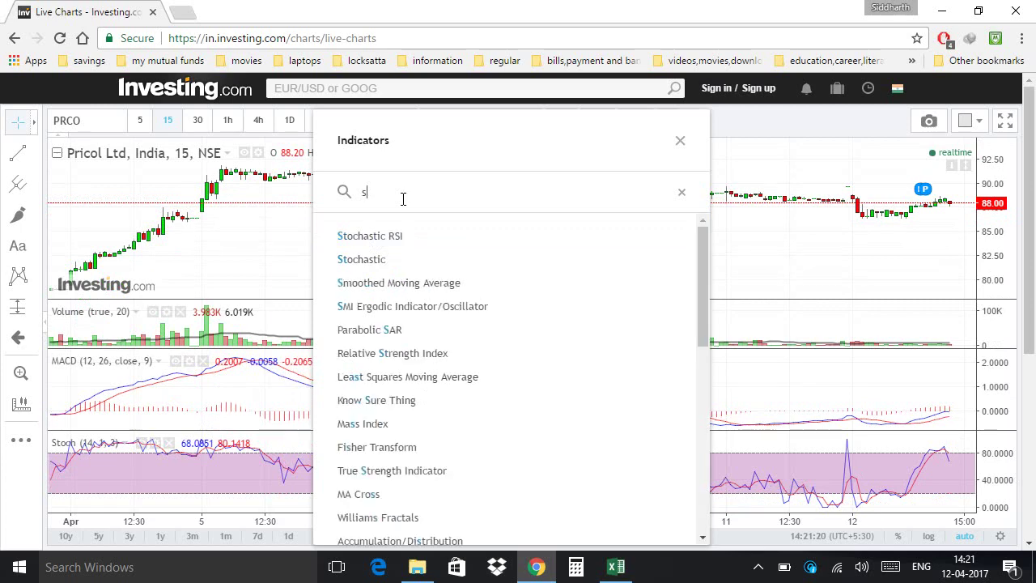
key("BackSpace")
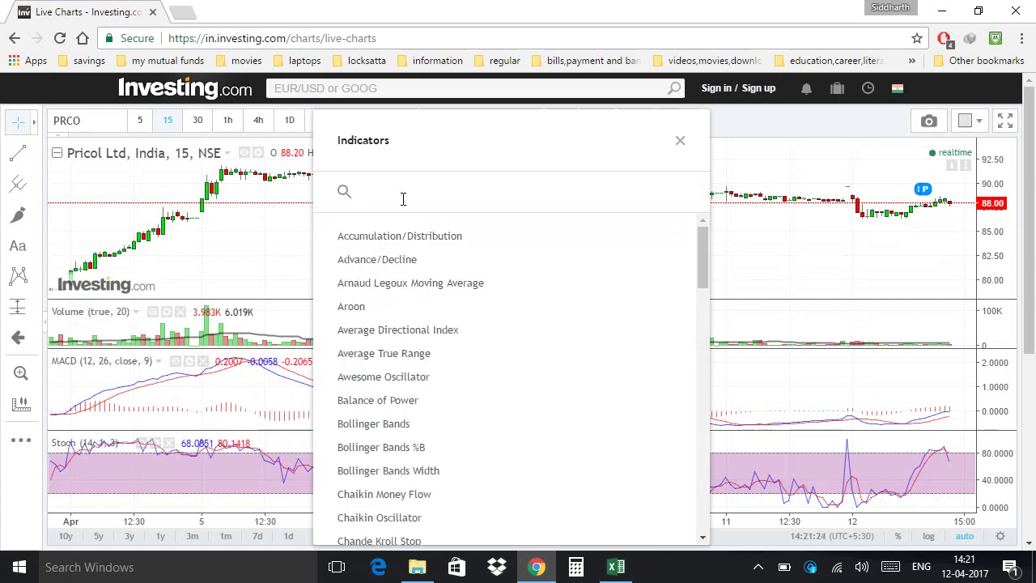
type("e")
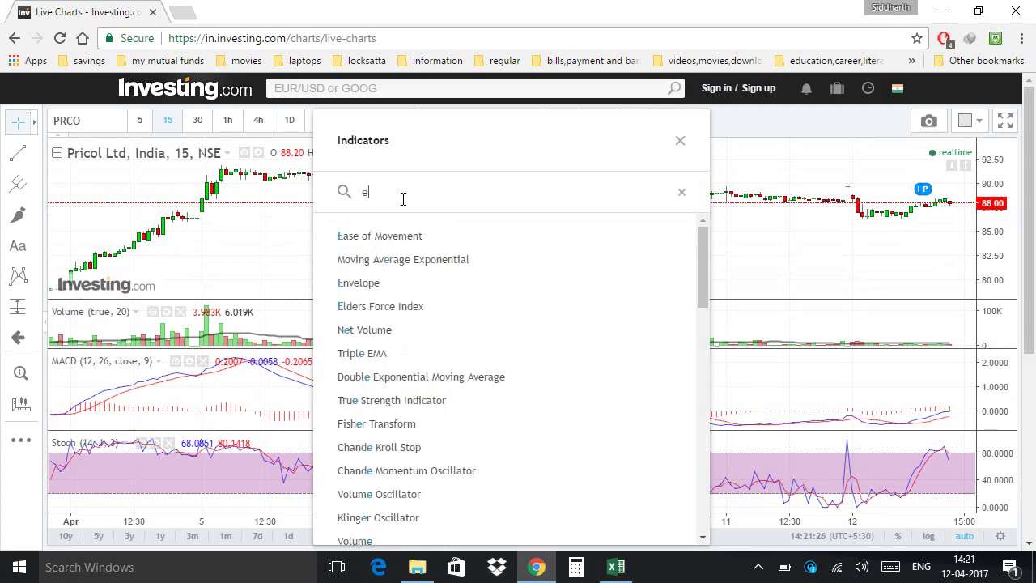
type("ma")
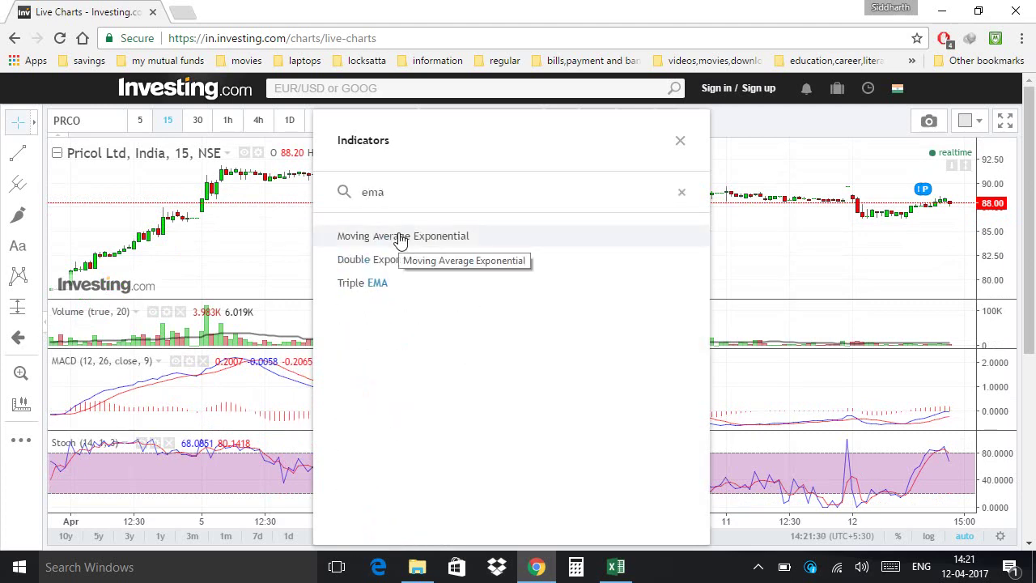
left_click(400, 237)
left_click(400, 238)
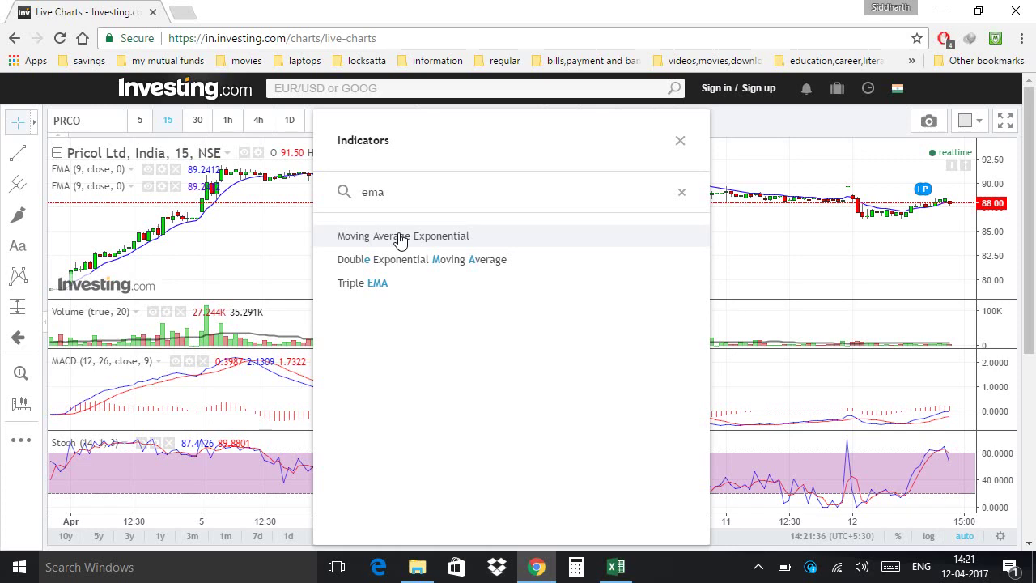
left_click(679, 144)
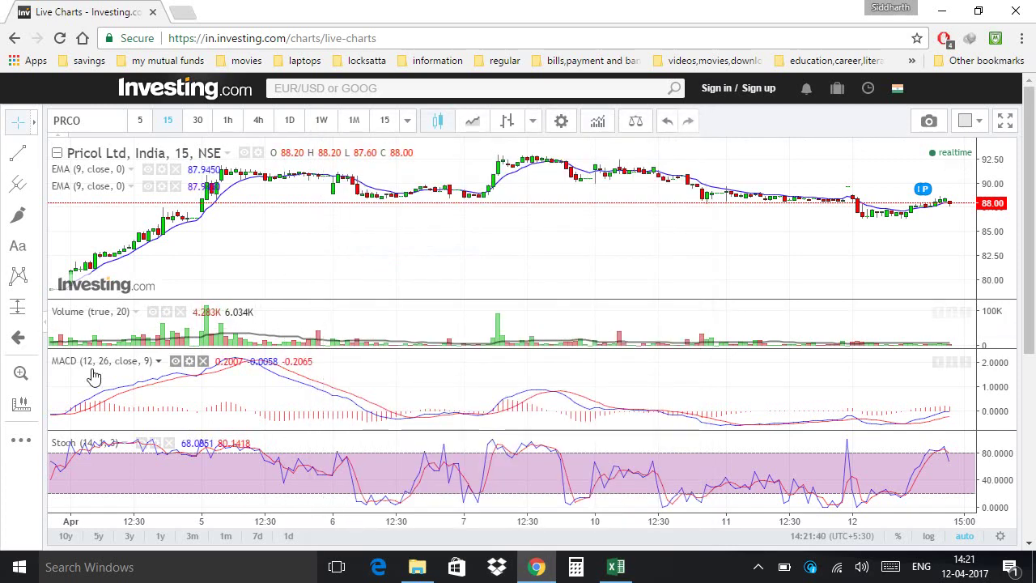
- Set the first EMA's length to 26 and its plot line colour to red
scroll(94, 377, "down", 1)
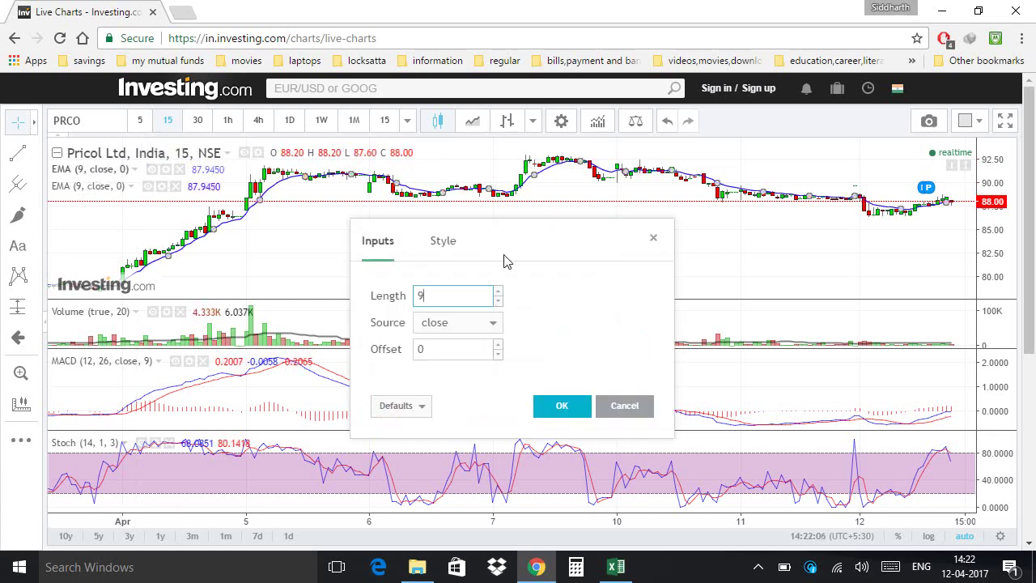
key("BackSpace")
type("26")
left_click(443, 243)
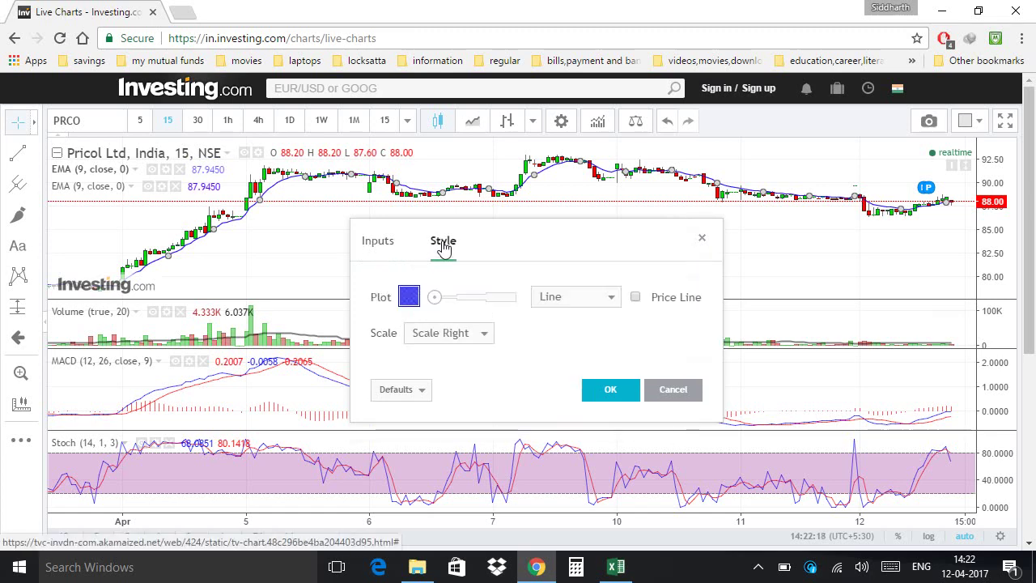
left_click(409, 298)
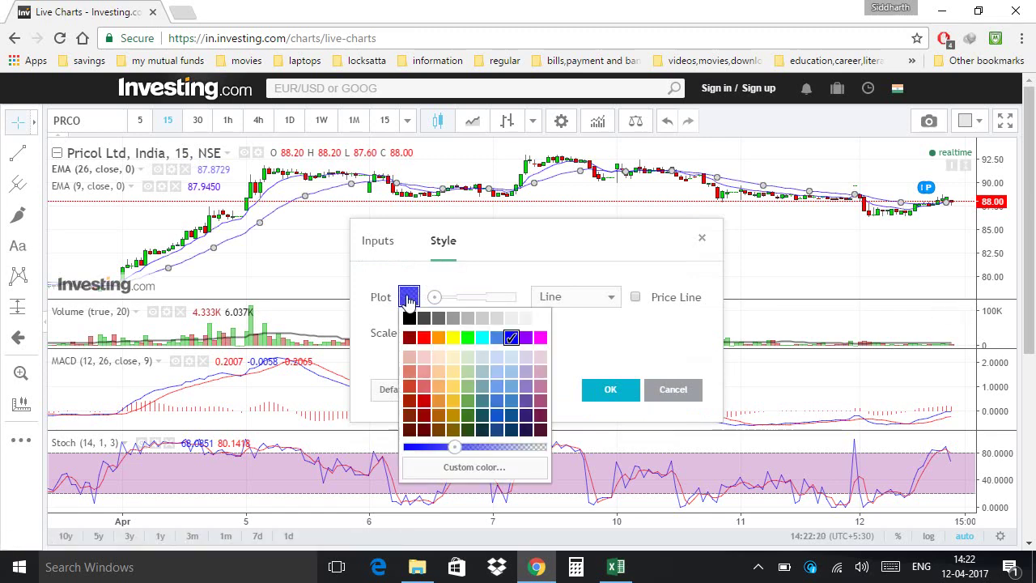
left_click(424, 338)
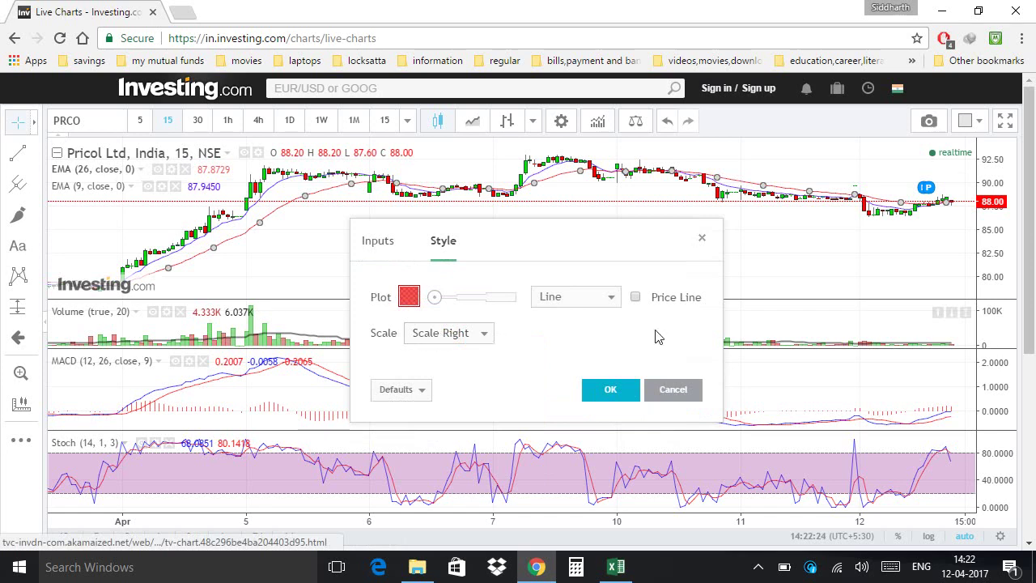
left_click(605, 392)
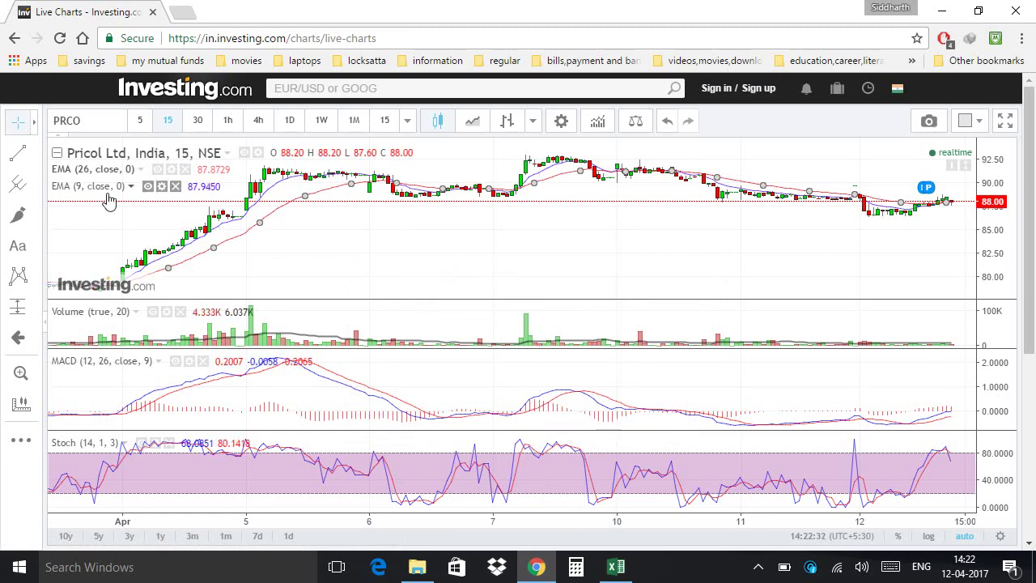
- Set the second EMA's length to 13 and its plot line colour to black
left_click(165, 187)
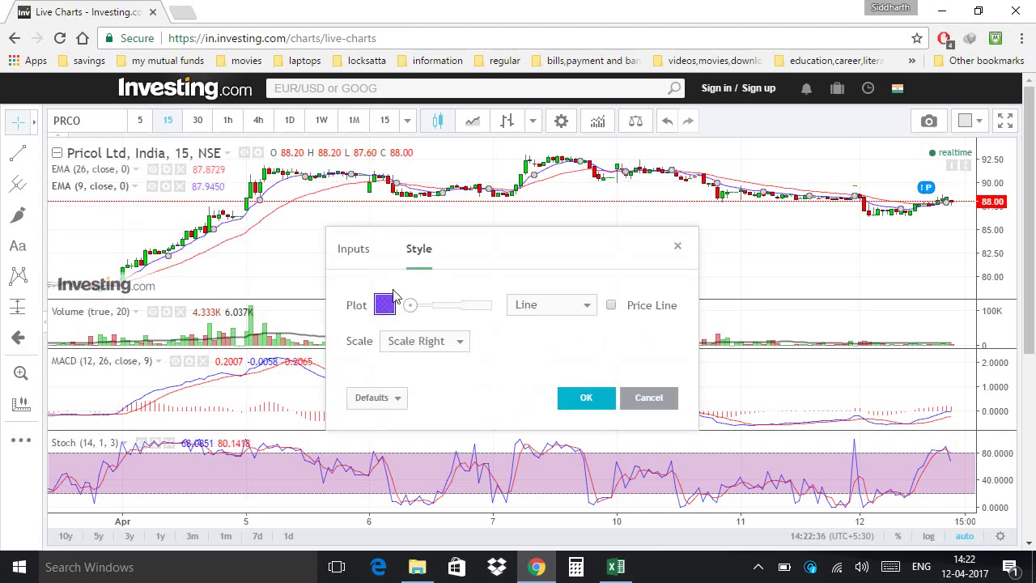
left_click(356, 247)
left_click(442, 301)
key("BackSpace")
type("1")
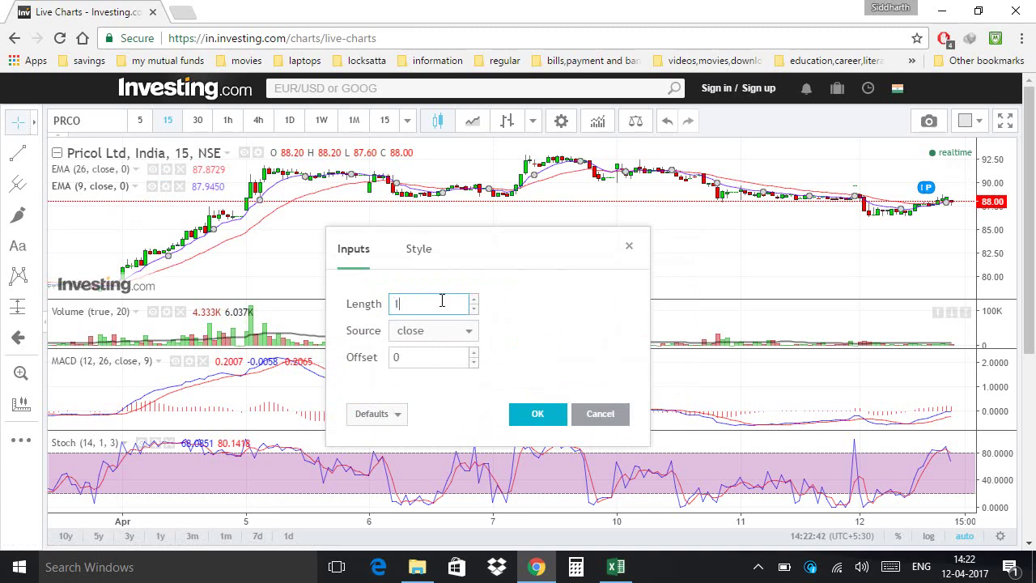
type("3")
left_click(418, 251)
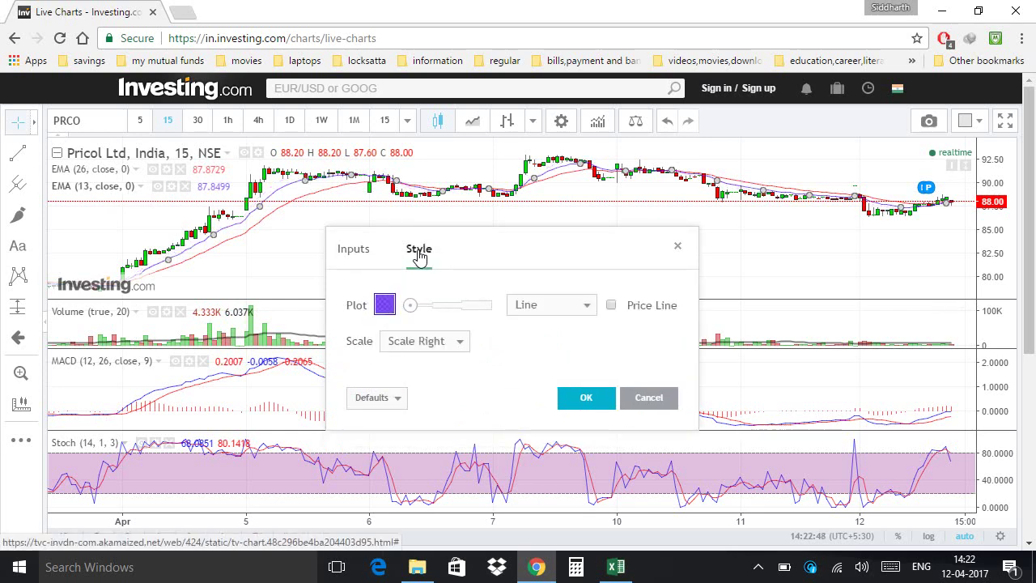
left_click(385, 304)
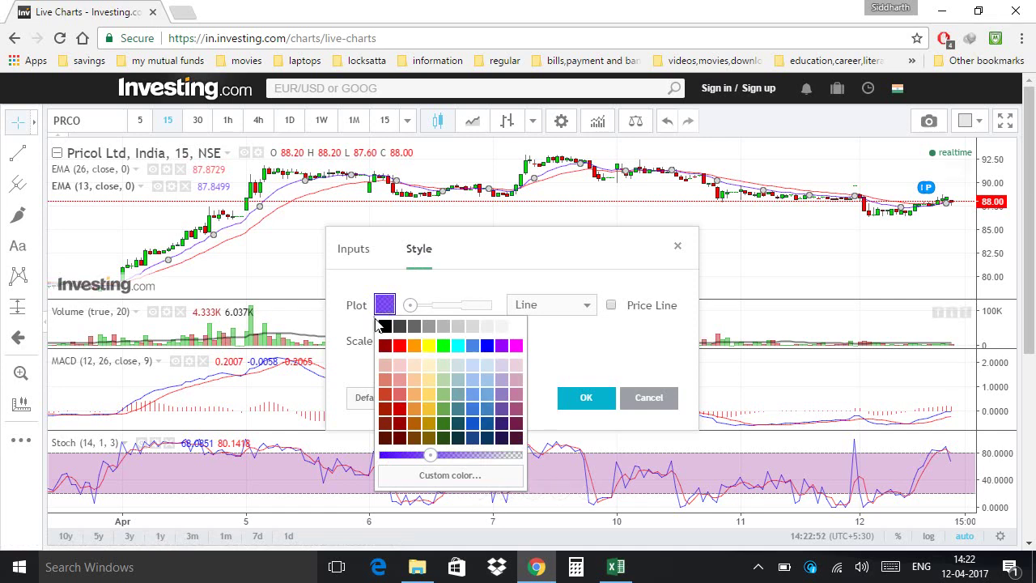
left_click(385, 326)
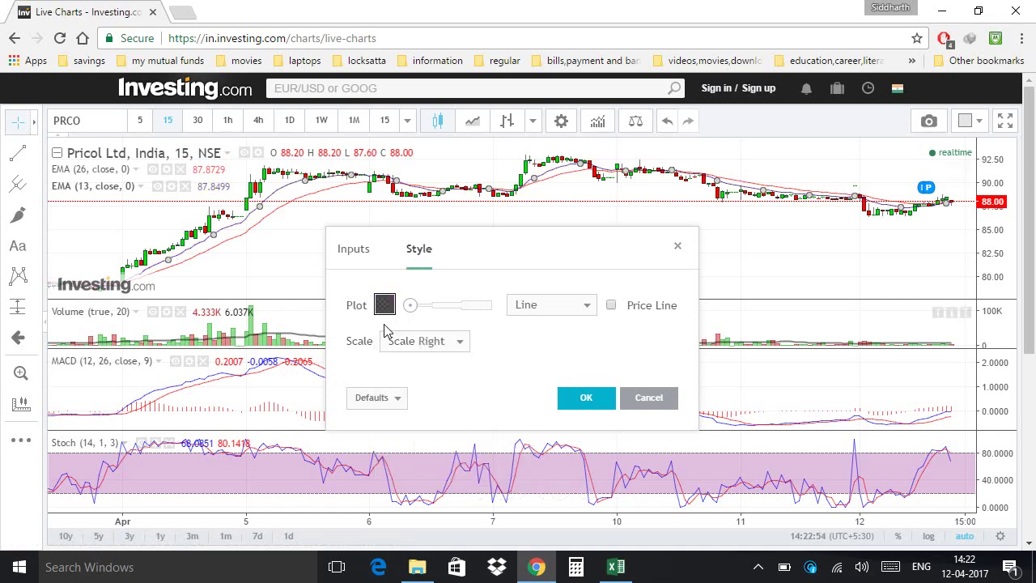
left_click(586, 397)
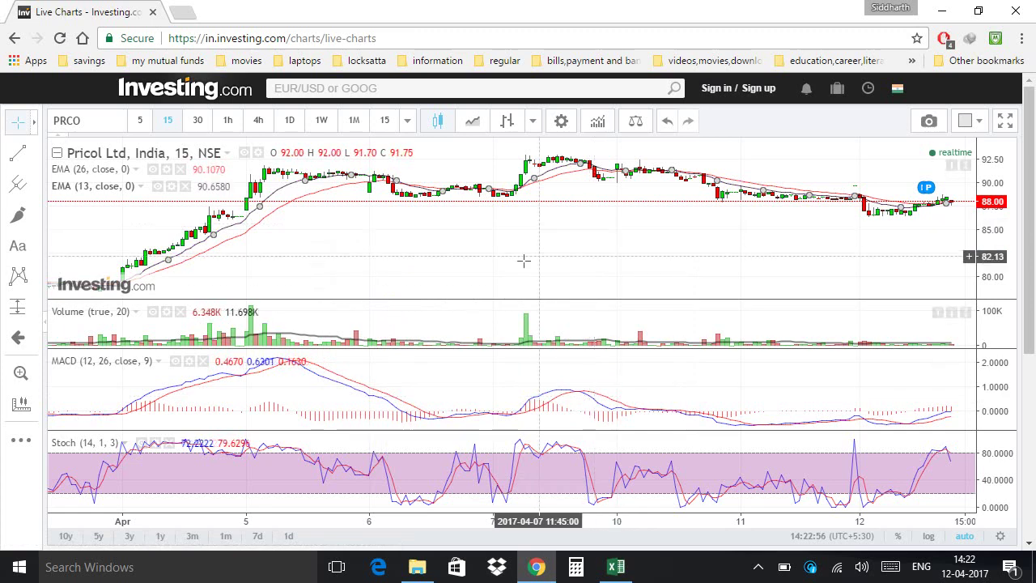
- Hide the Pricol price candles and examine how the 13- and 26-period EMA lines cross on the 15-minute chart
scroll(524, 260, "up", 2)
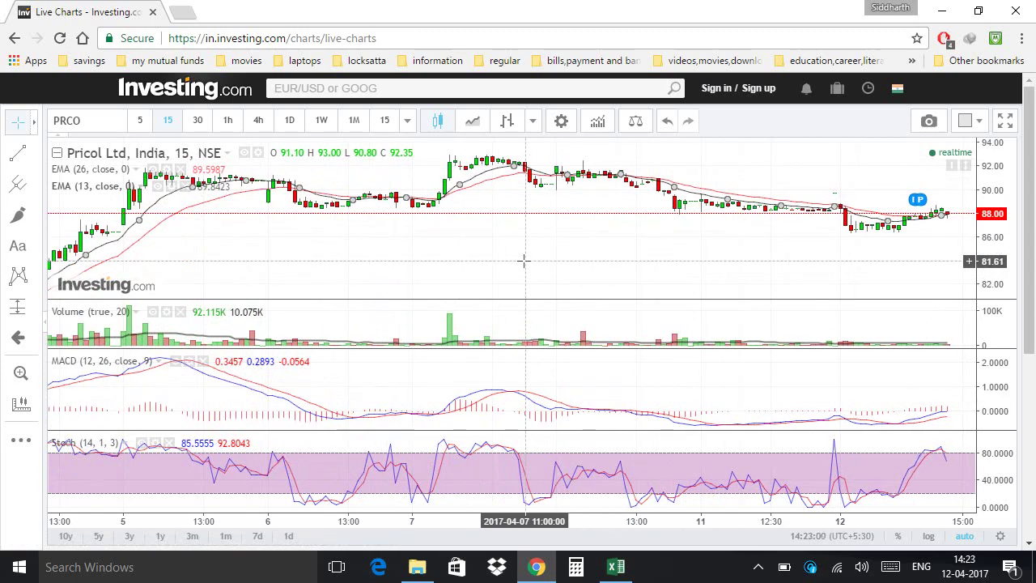
scroll(390, 260, "up", 2)
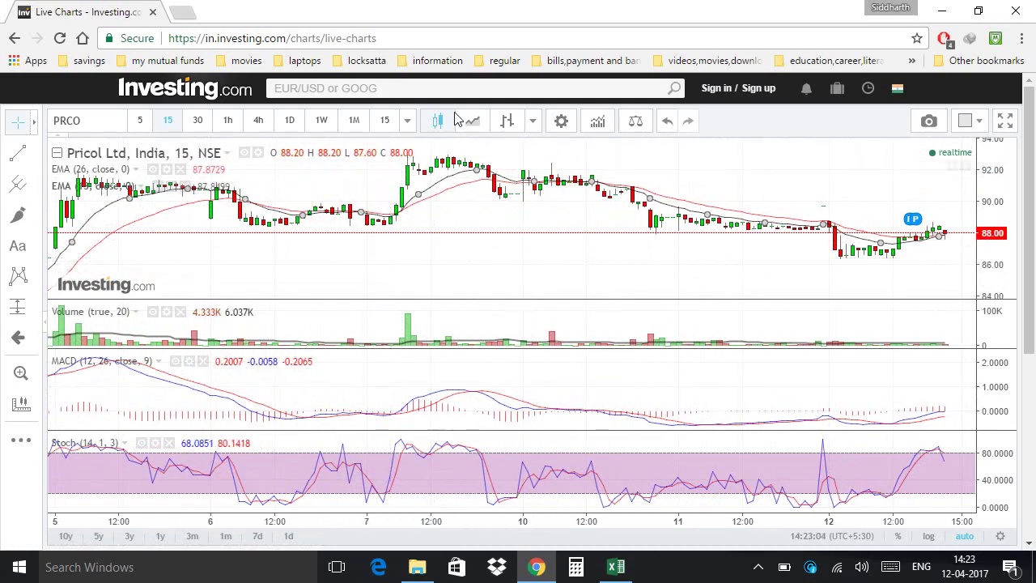
left_click(244, 152)
scroll(432, 195, "up", 4)
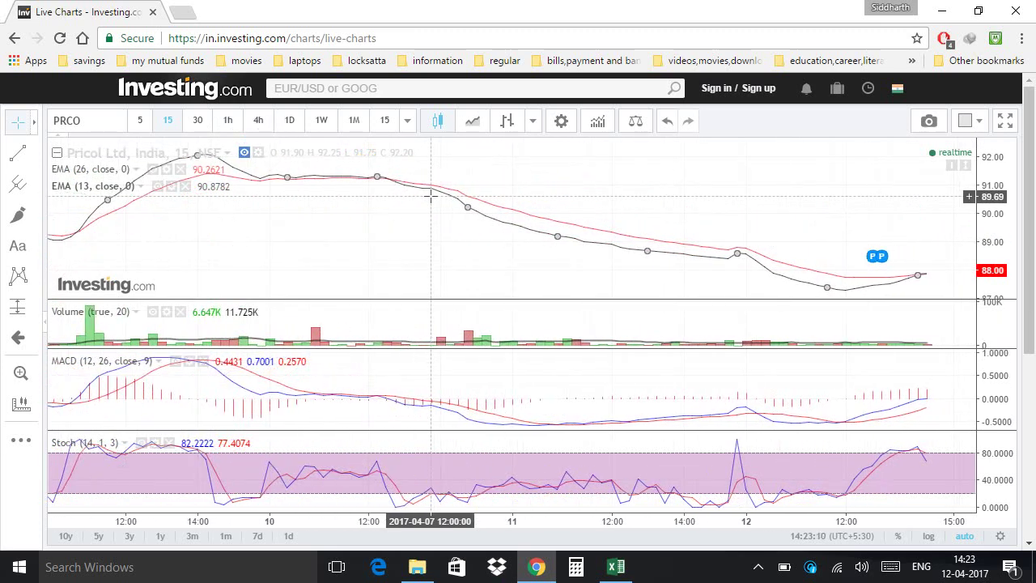
scroll(431, 195, "down", 3)
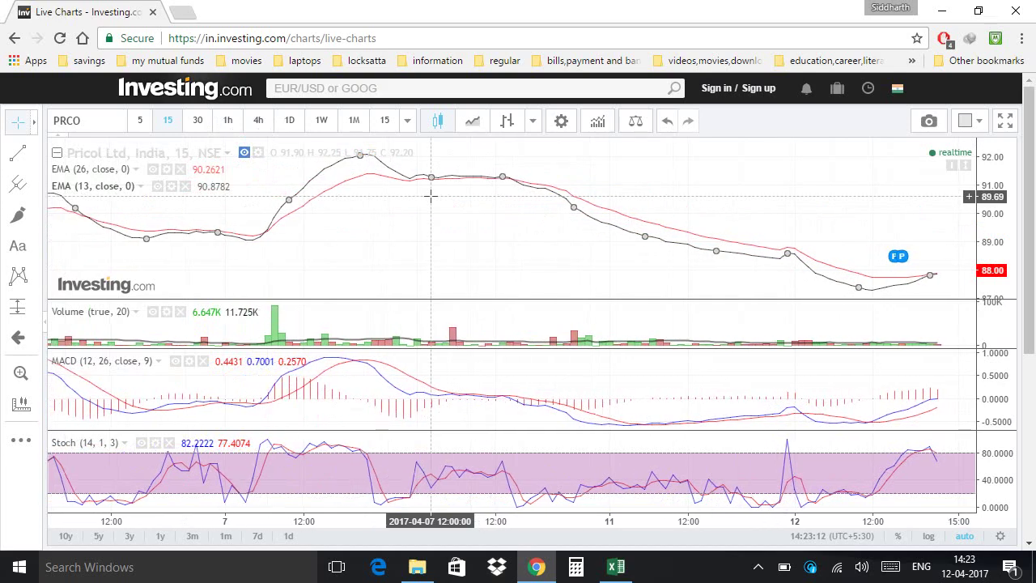
scroll(431, 195, "down", 4)
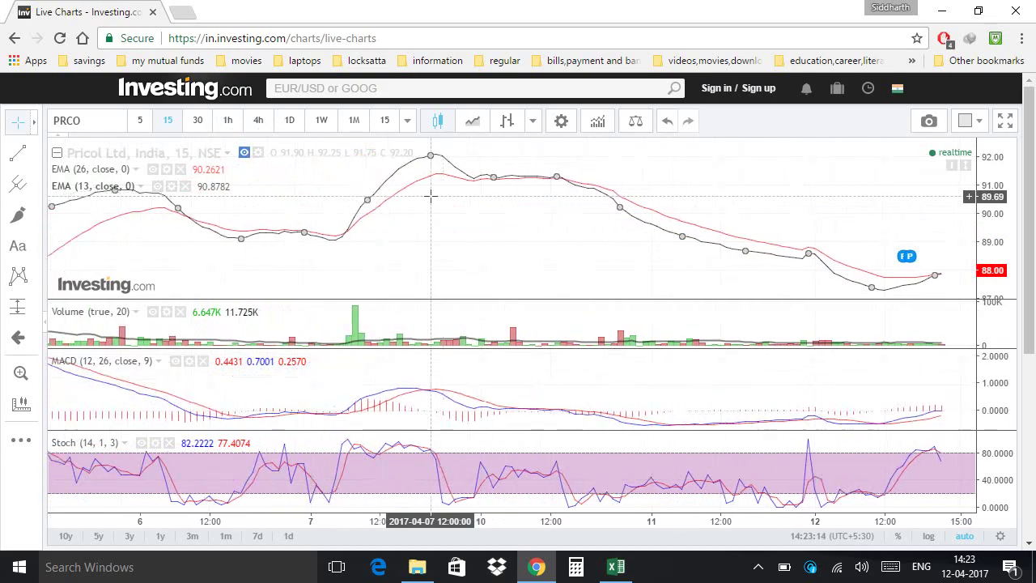
scroll(431, 195, "down", 1)
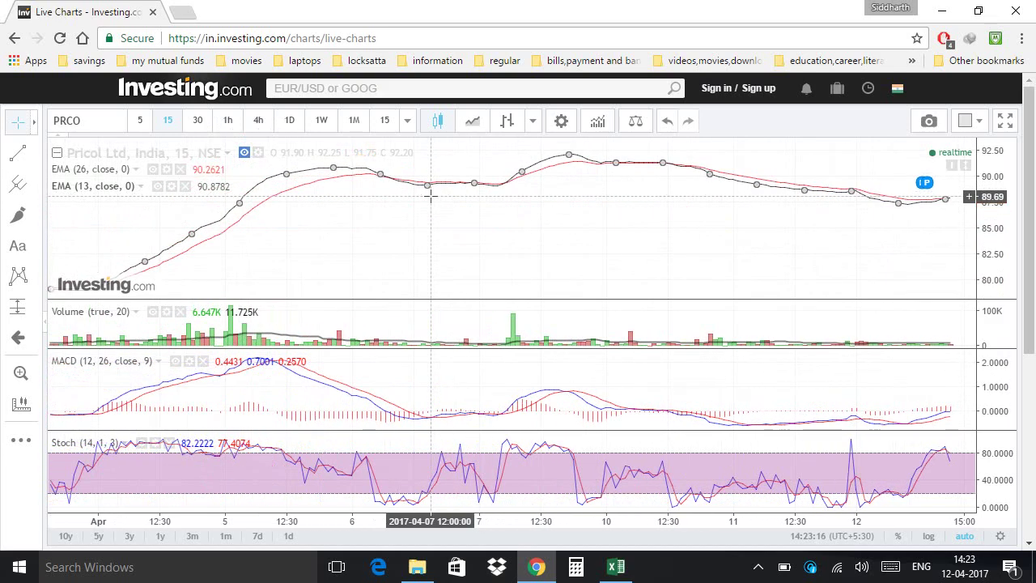
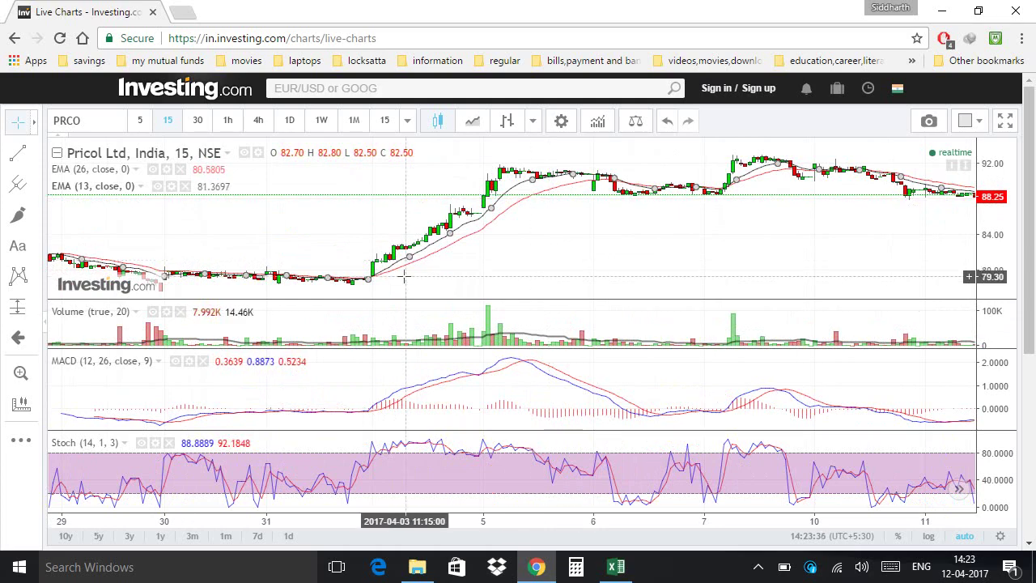
- Examine the price candles against the EMA crossovers on the 15-minute chart from late March to 12 April
mouse_move(403, 277)
left_mouse_down()
mouse_move(729, 277)
mouse_move(403, 276)
left_mouse_up()
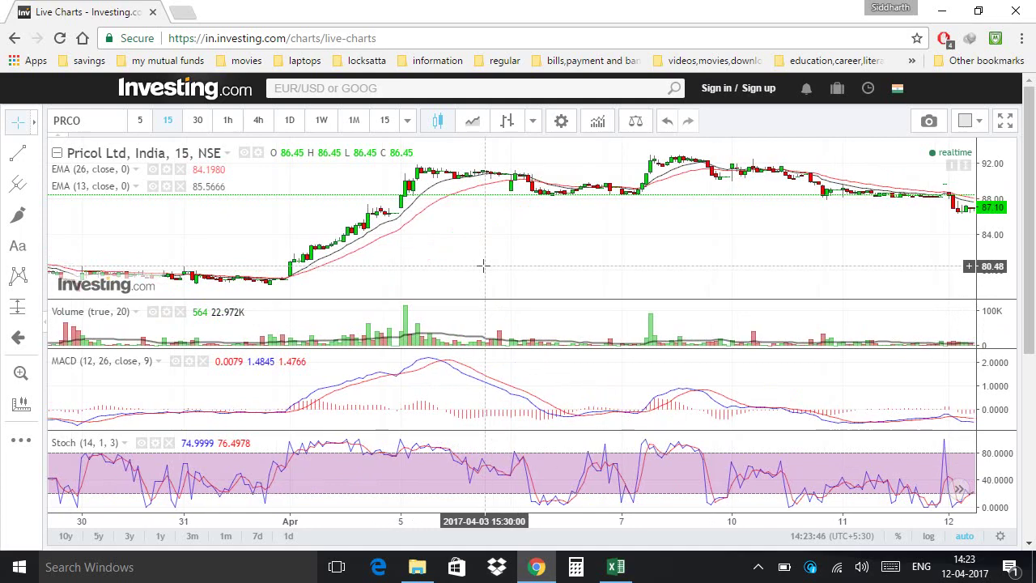
scroll(483, 266, "right", 10)
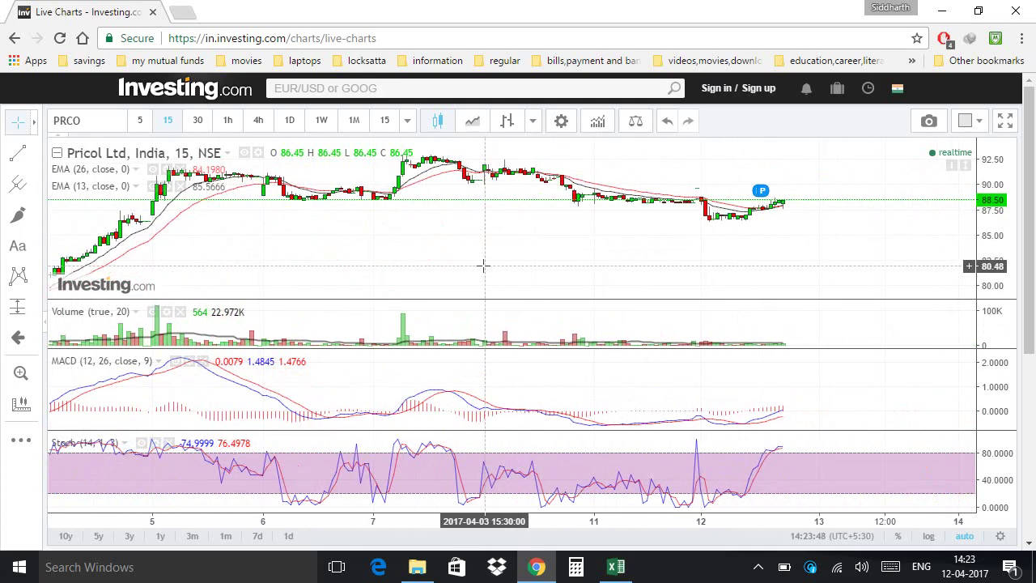
scroll(483, 266, "left", 15)
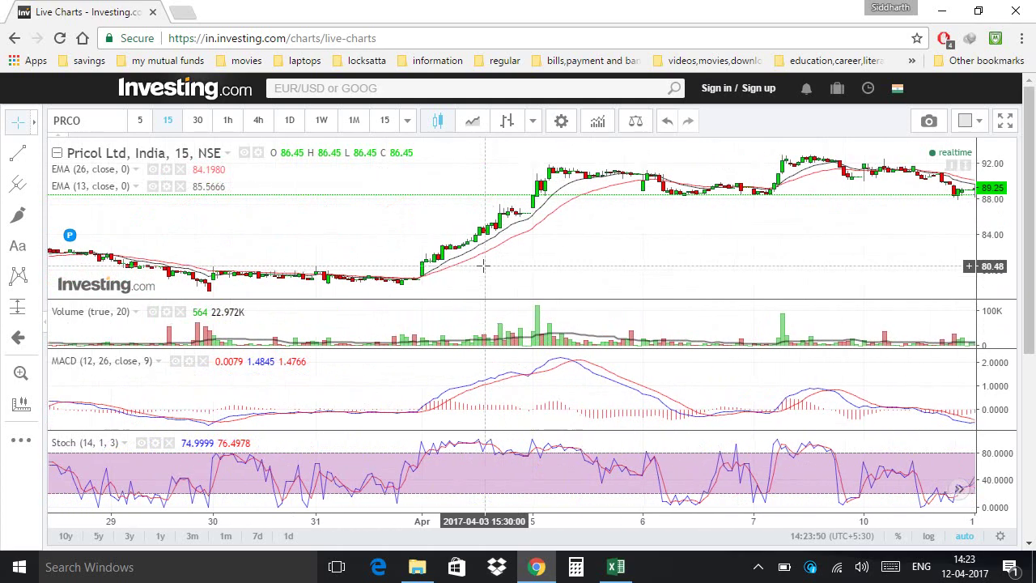
scroll(484, 265, "left", 5)
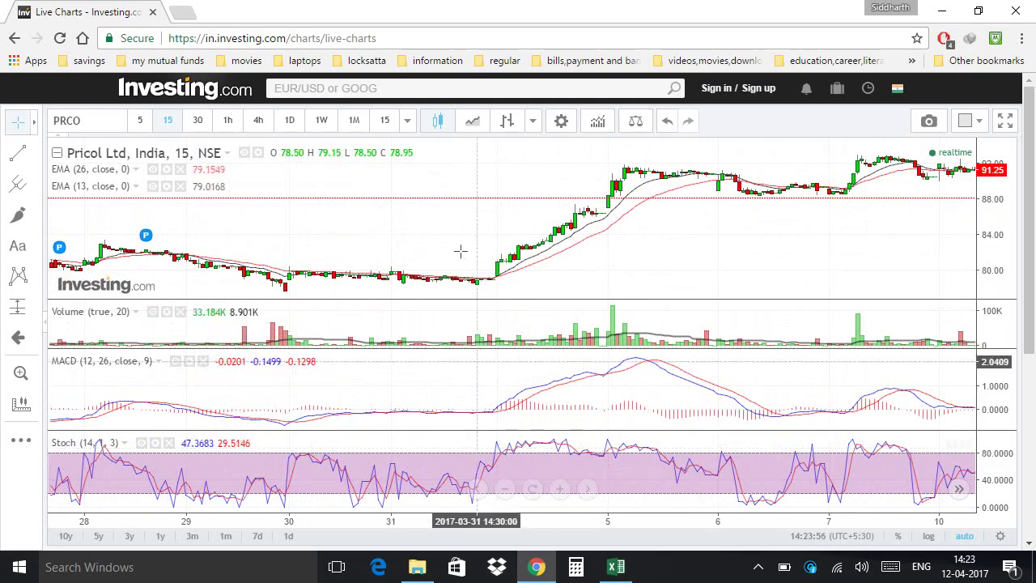
scroll(460, 248, "right", 6)
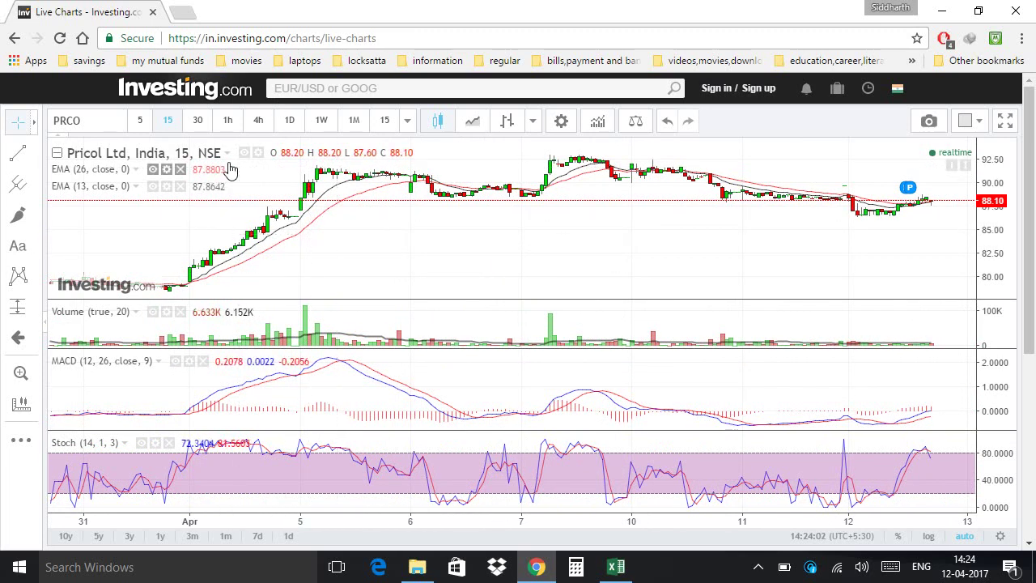
- Switch the Pricol chart to the 1-day interval and examine the EMAs, MACD and Stochastic around 13 July 2016
left_click(290, 123)
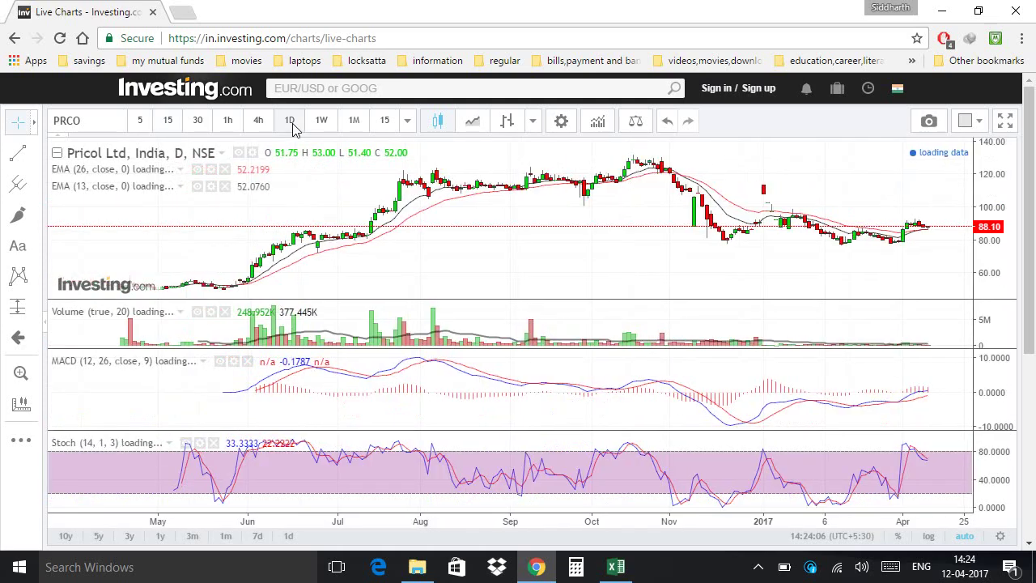
scroll(379, 285, "left", 5)
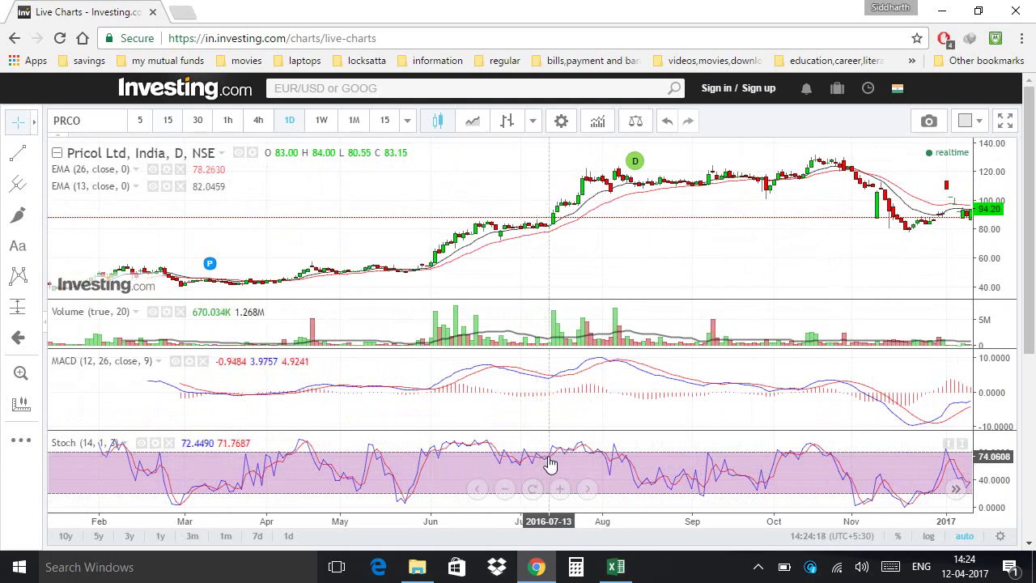
scroll(550, 463, "up", 3)
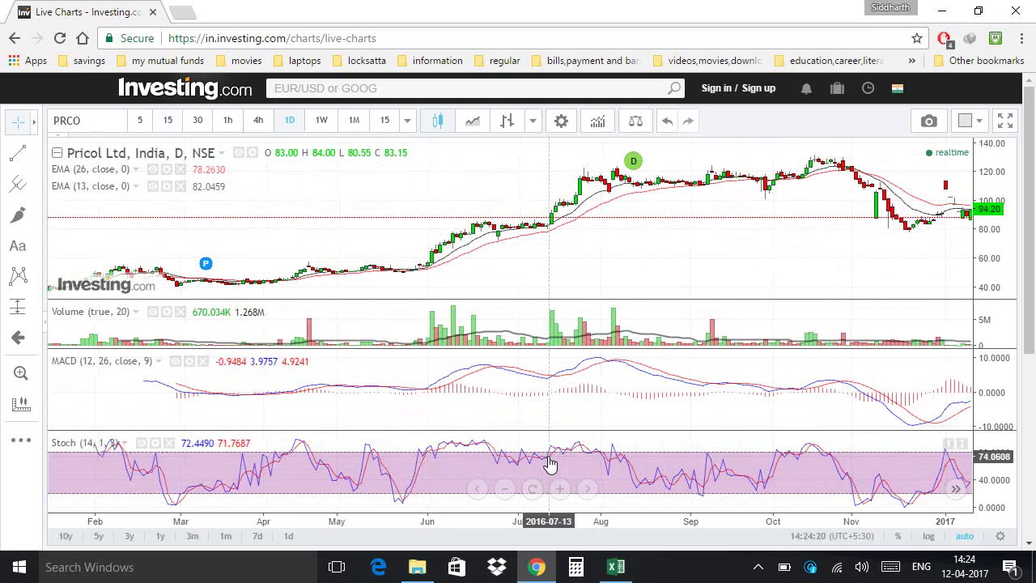
scroll(282, 465, "left", 5)
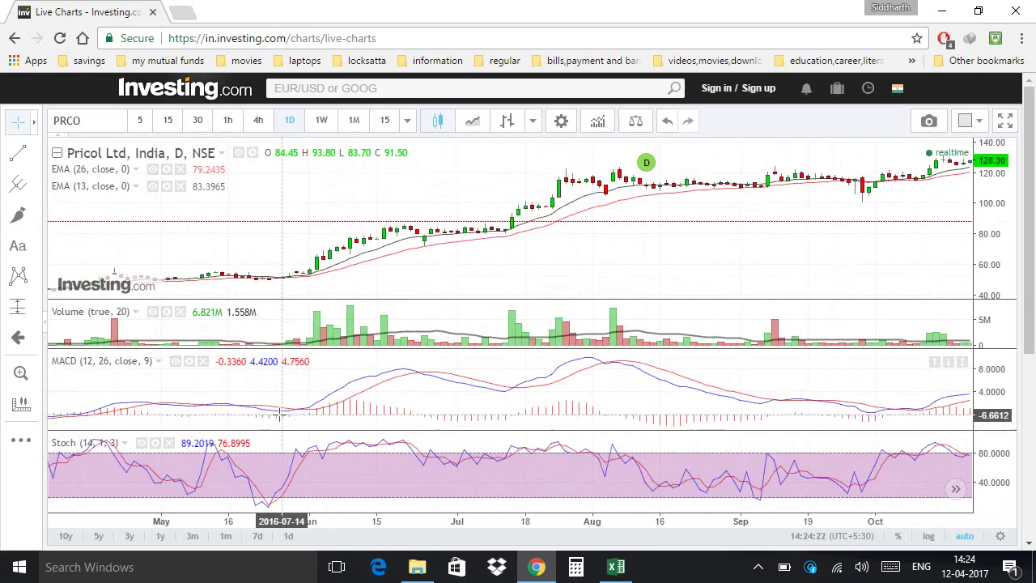
scroll(526, 343, "up", 3)
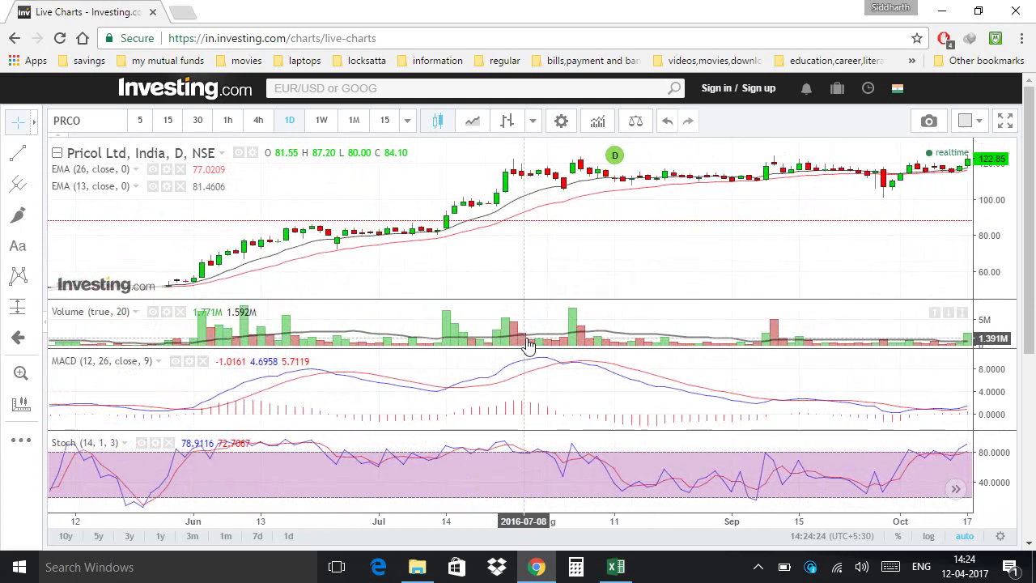
scroll(243, 307, "left", 5)
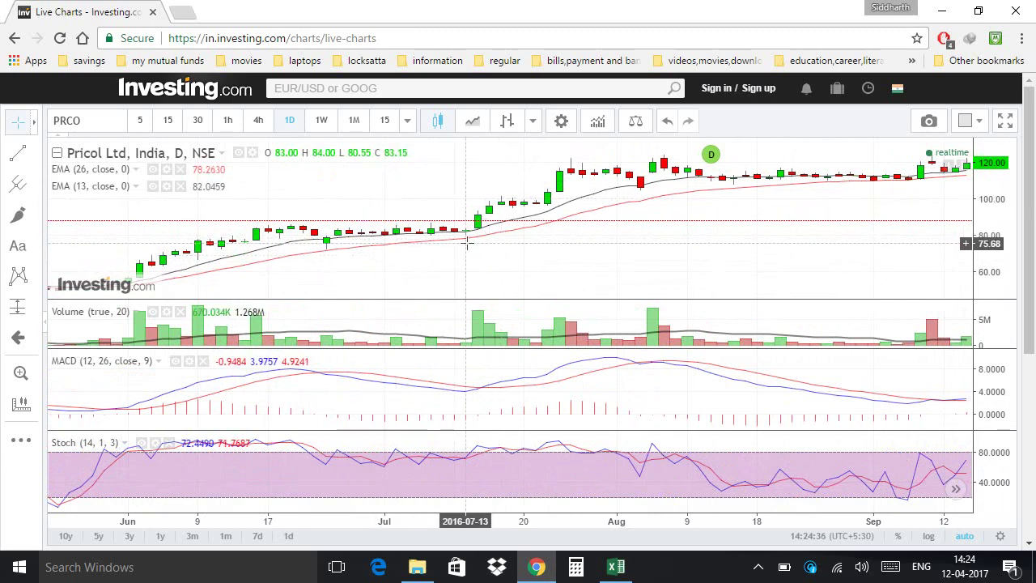
scroll(466, 243, "up", 2)
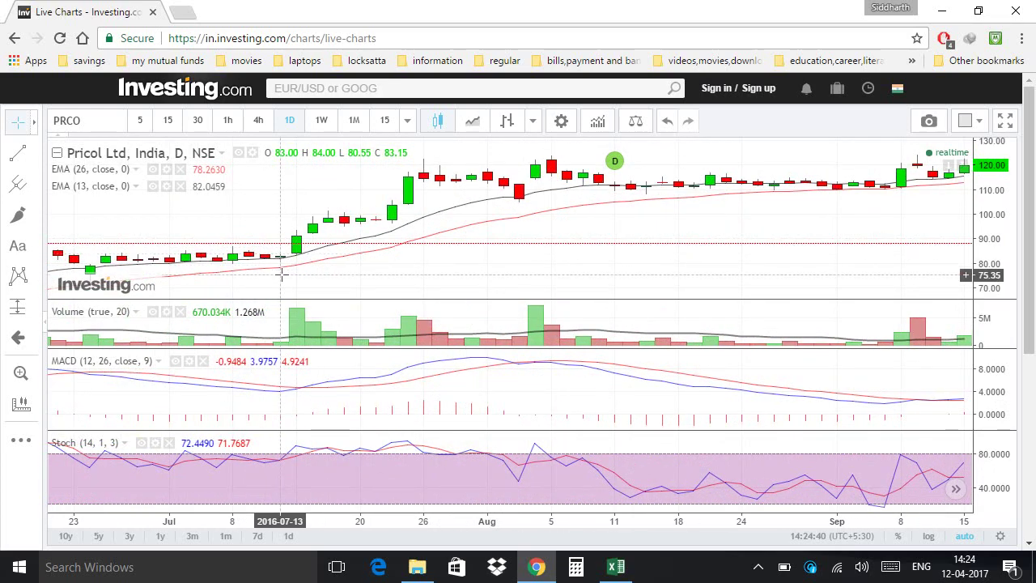
- Examine the daily chart's longer price and indicator history from 2014 to the start of 2017
scroll(281, 275, "down", 1)
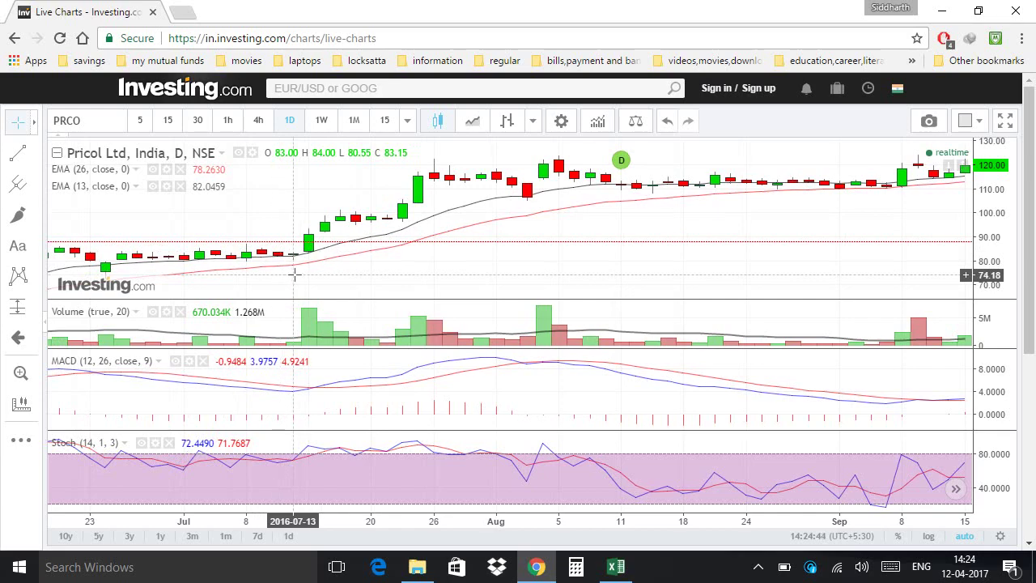
scroll(295, 275, "down", 3)
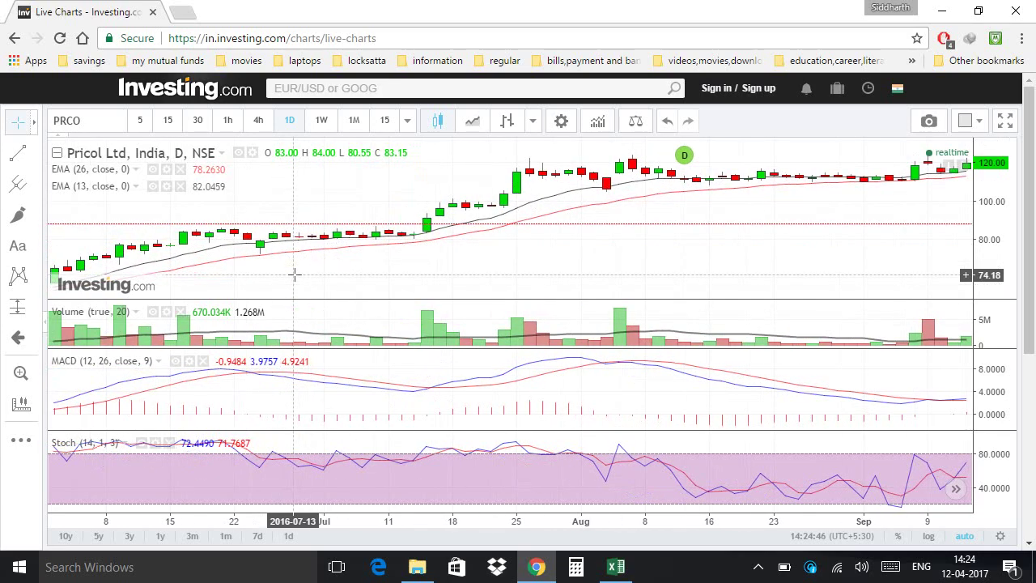
scroll(294, 275, "down", 4)
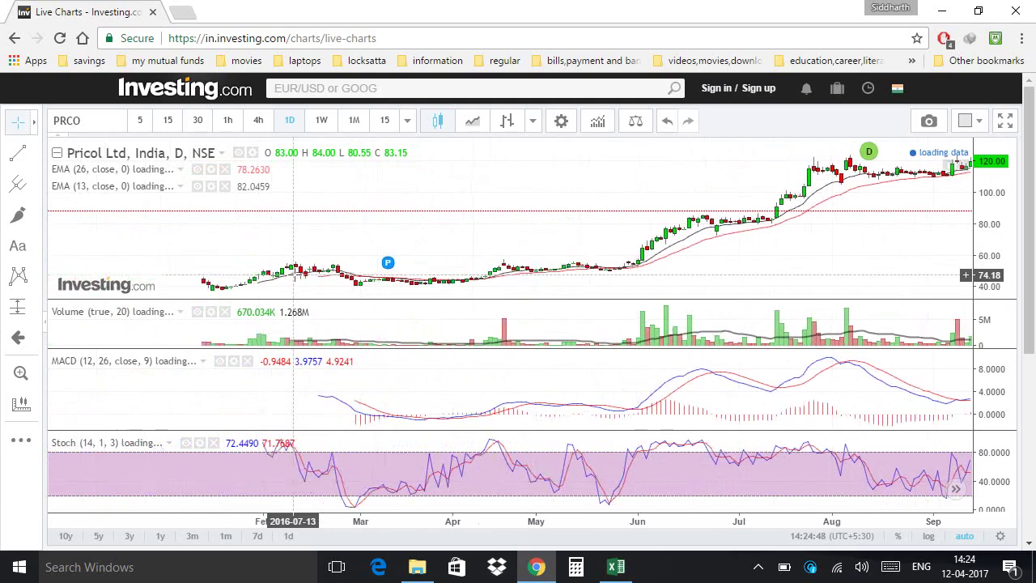
scroll(294, 275, "down", 4)
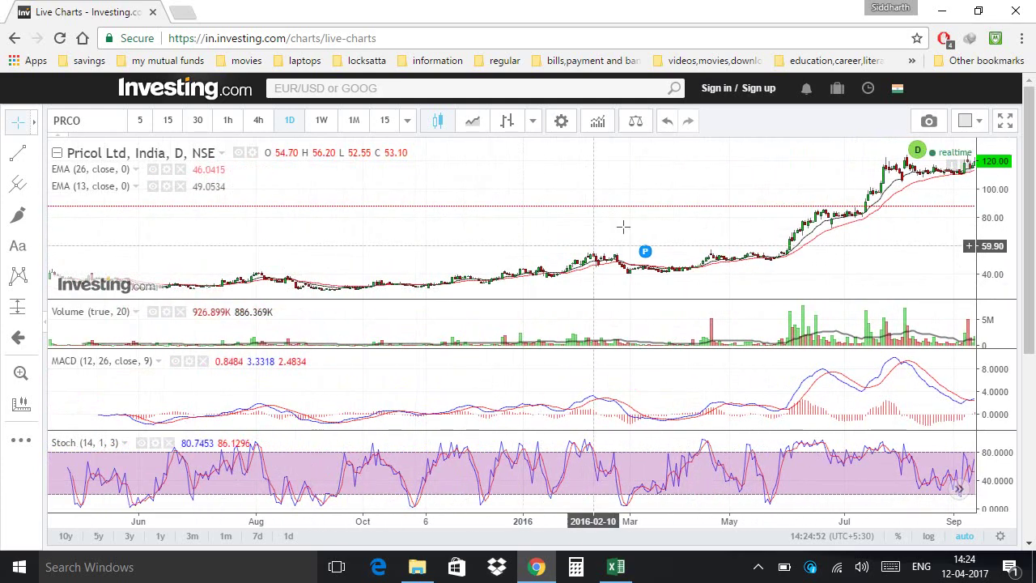
scroll(624, 226, "up", 1)
scroll(624, 227, "down", 3)
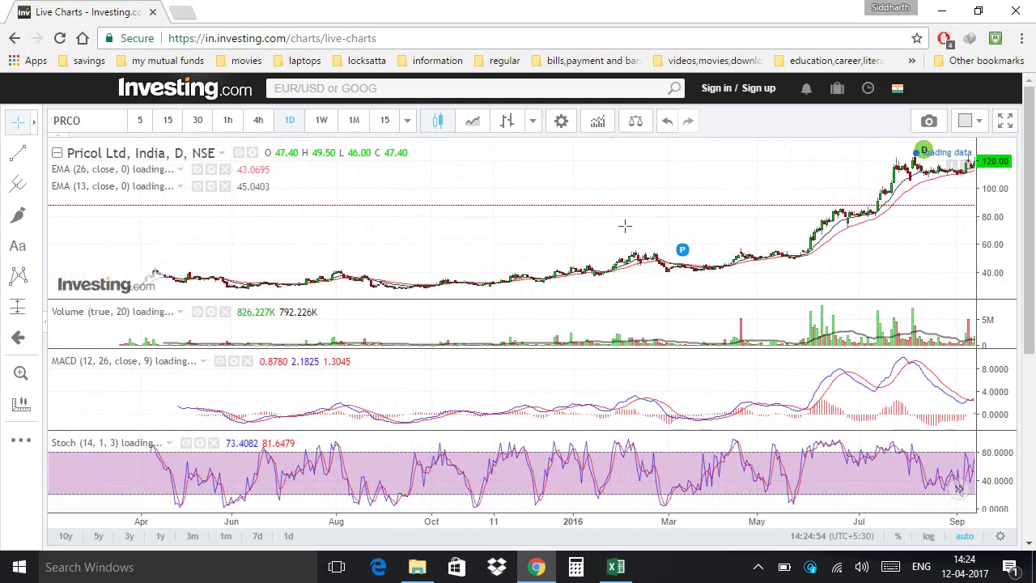
scroll(624, 226, "down", 3)
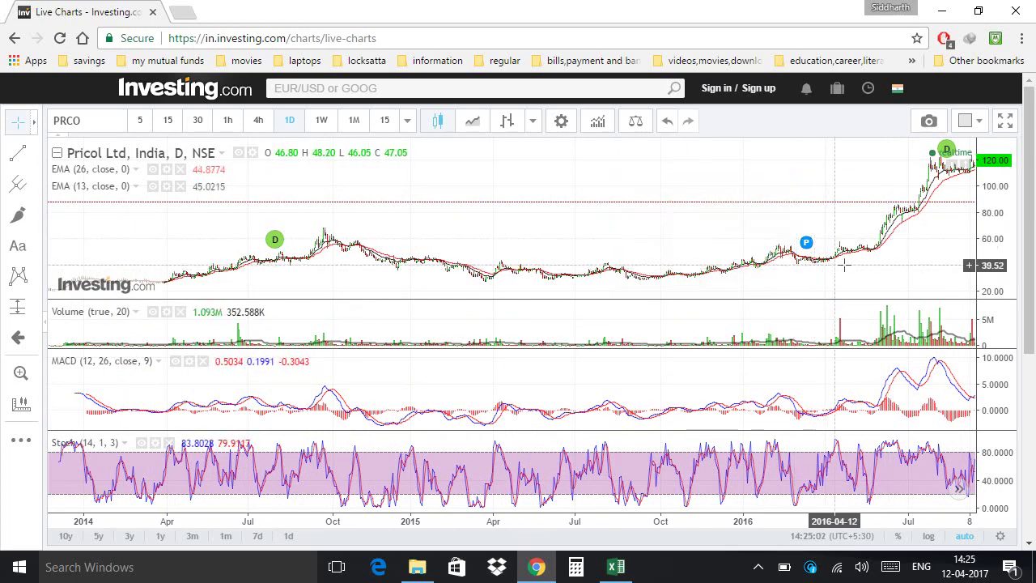
scroll(717, 215, "up", 3)
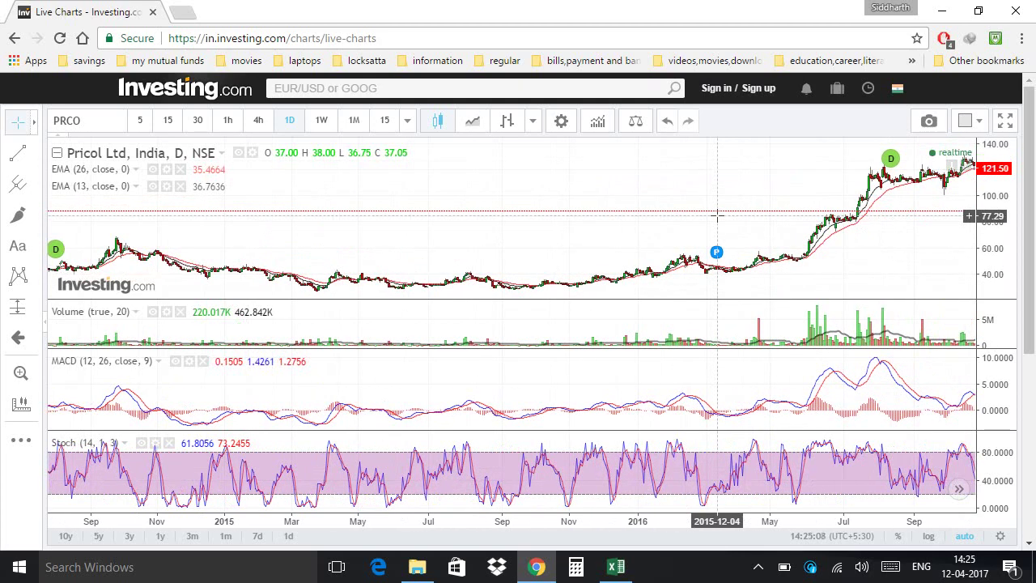
scroll(488, 260, "right", 3)
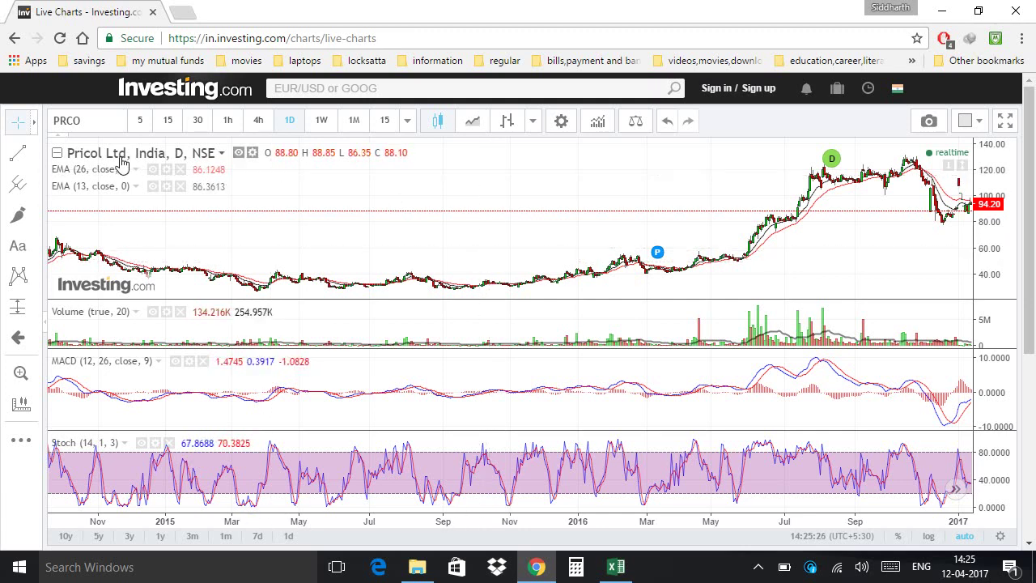
- Choose the Fib Retracement drawing tool for the daily Pricol chart
left_click(14, 190)
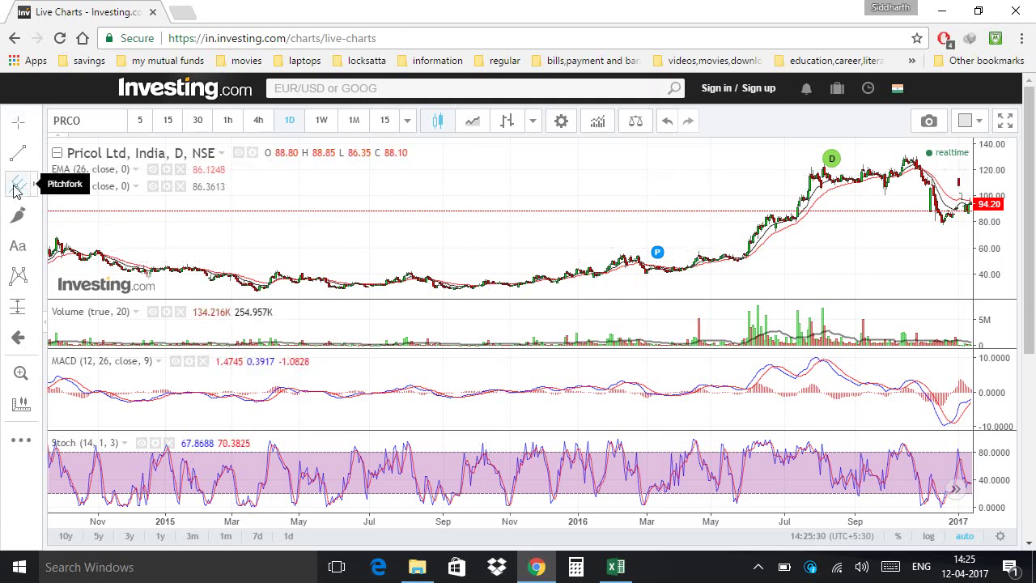
left_click(34, 188)
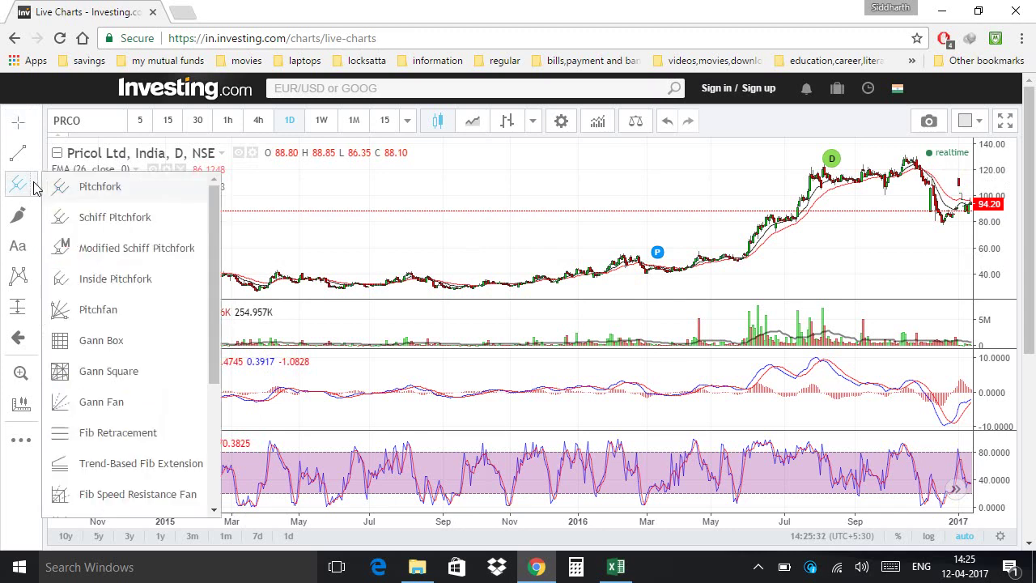
left_click(116, 430)
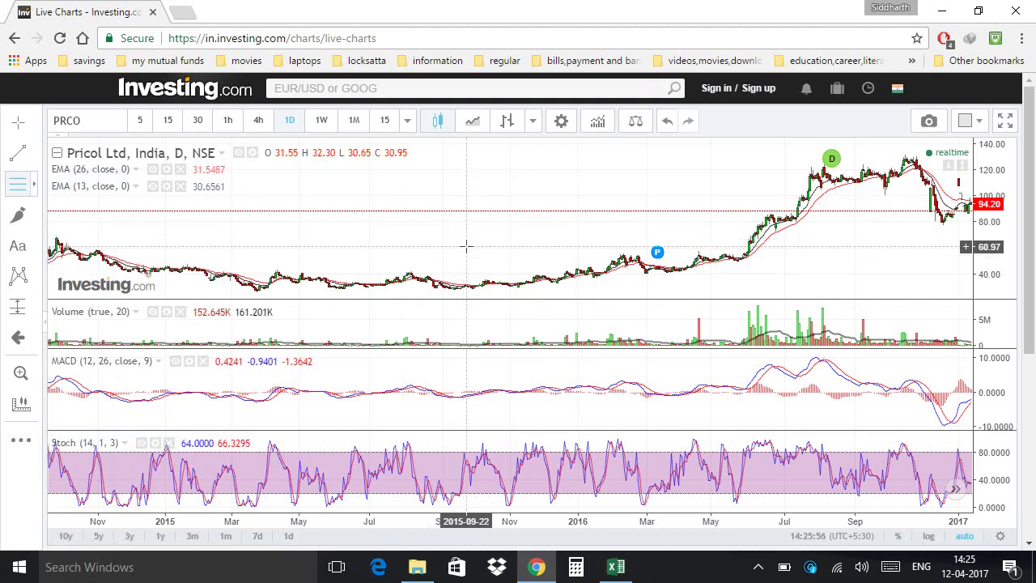
scroll(466, 245, "down", 1)
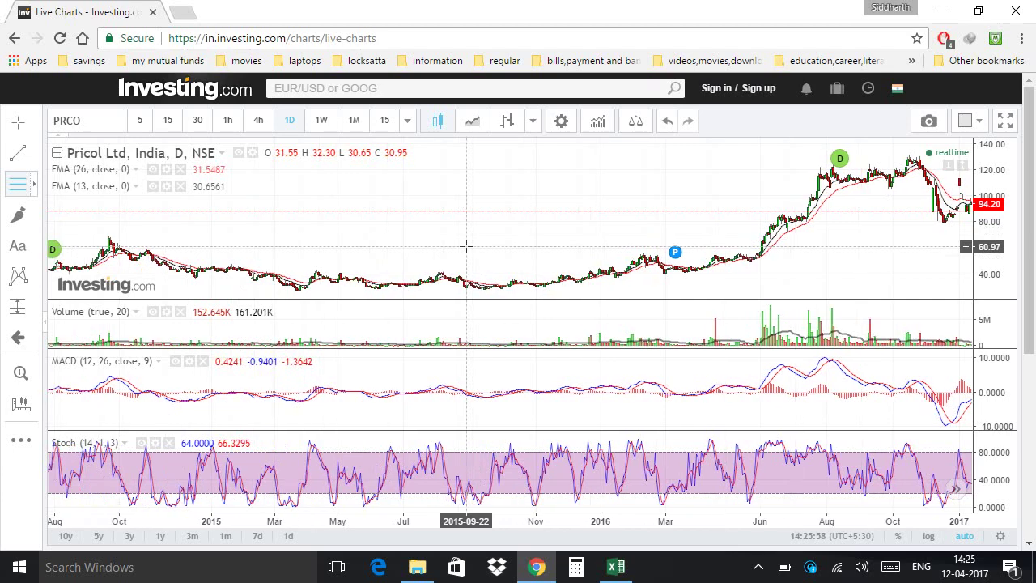
scroll(466, 245, "down", 3)
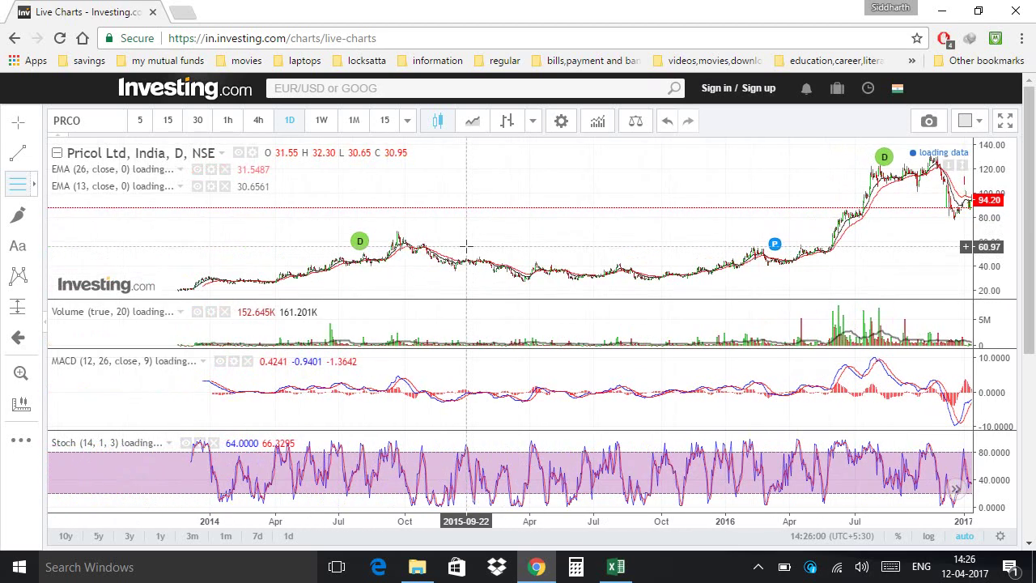